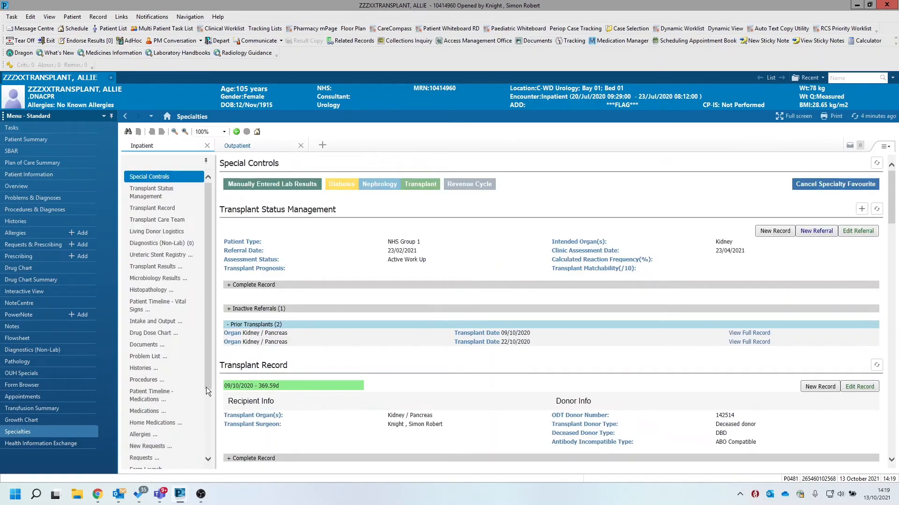
Launch a Pre-Transplant Assessment form for the patient and set the clinic location to Oxford
scroll(208, 392, down, 3)
click(168, 418)
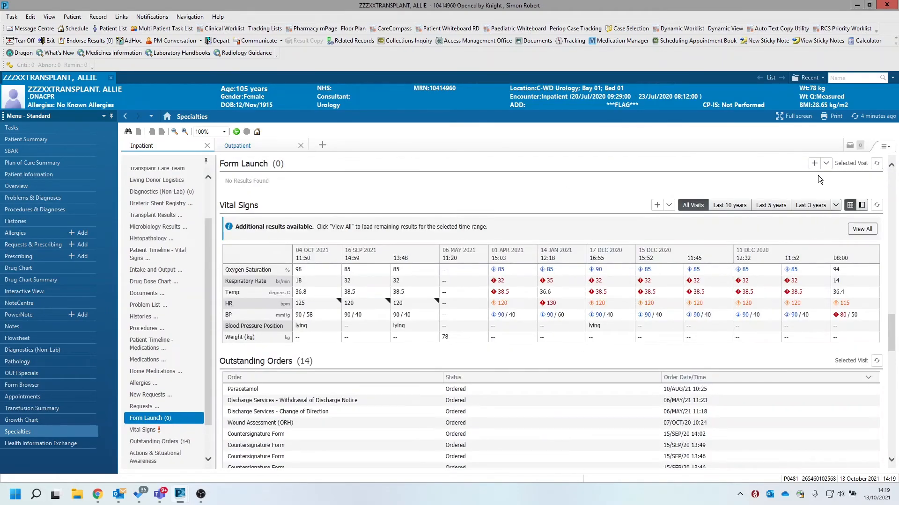
click(827, 163)
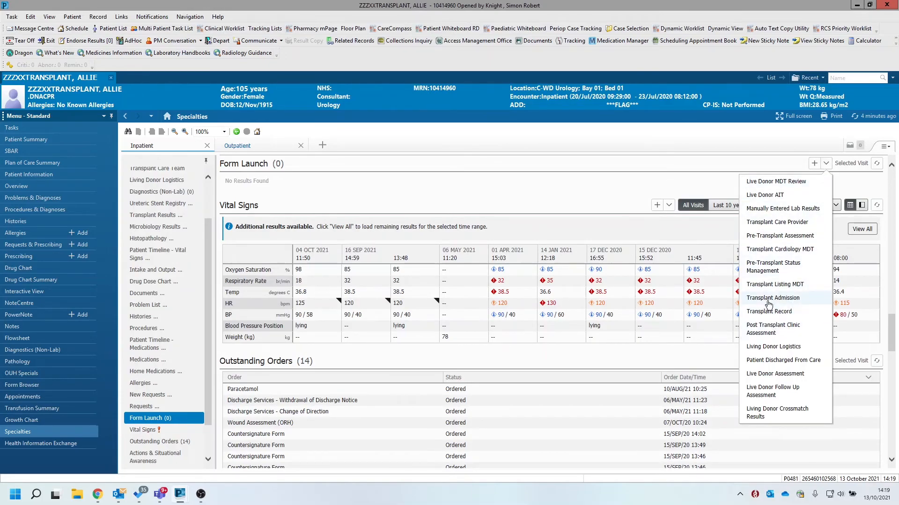
click(767, 237)
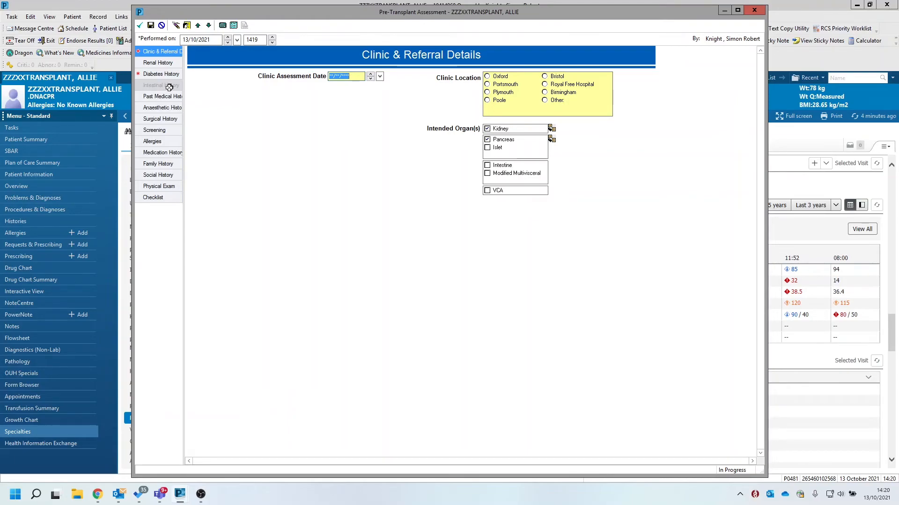
click(487, 76)
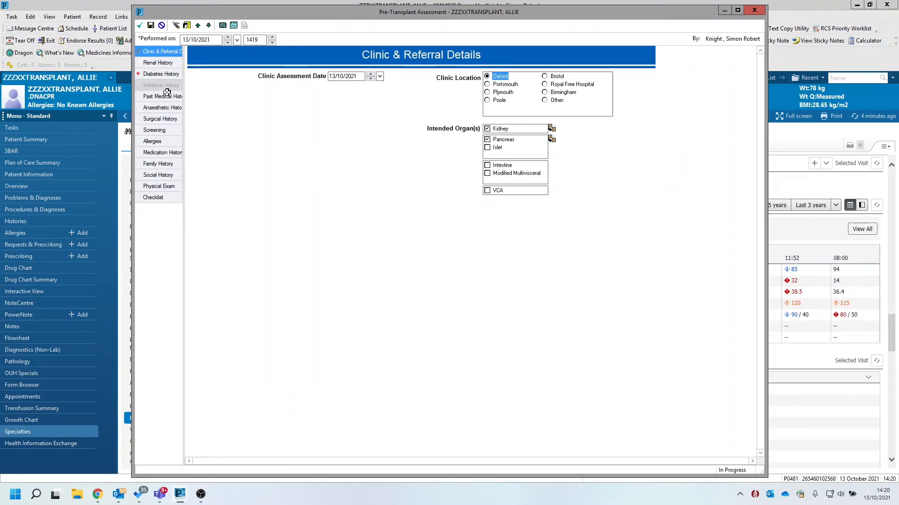
In Renal History, record a current eGFR of 56, no history of UTIs, and Incontinence as the bladder dysfunction
click(181, 63)
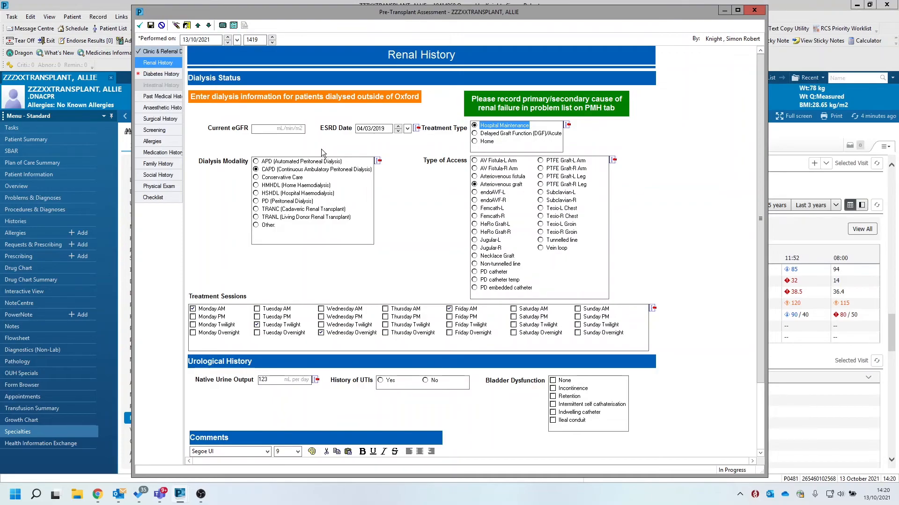
click(265, 129)
text(56)
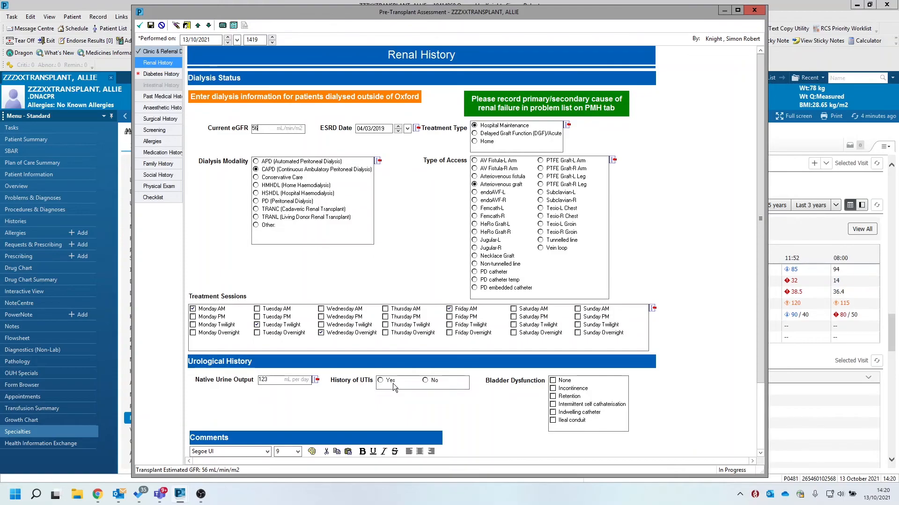
click(426, 380)
click(426, 380)
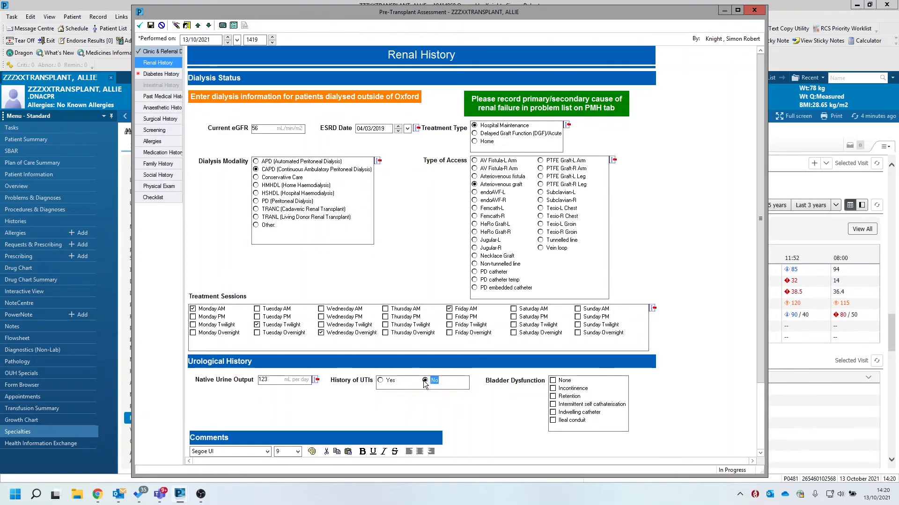
click(554, 389)
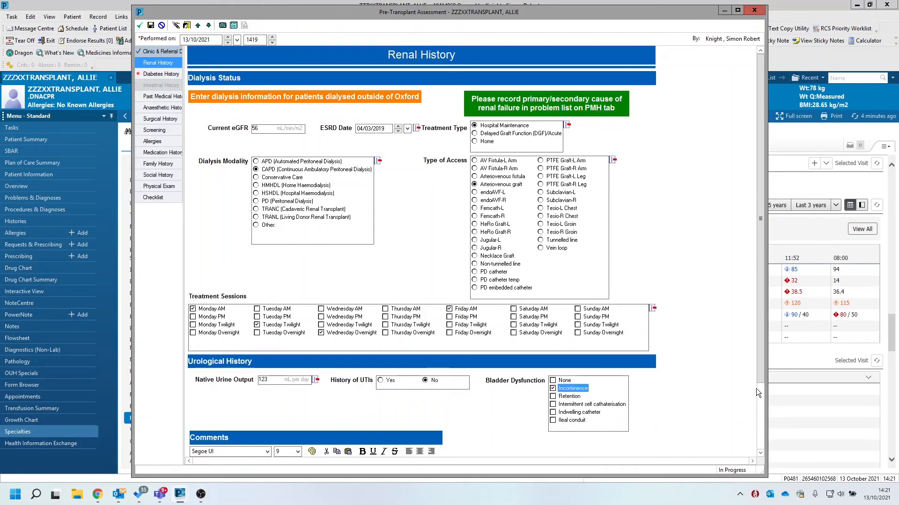
drag(762, 377, 756, 443)
click(193, 385)
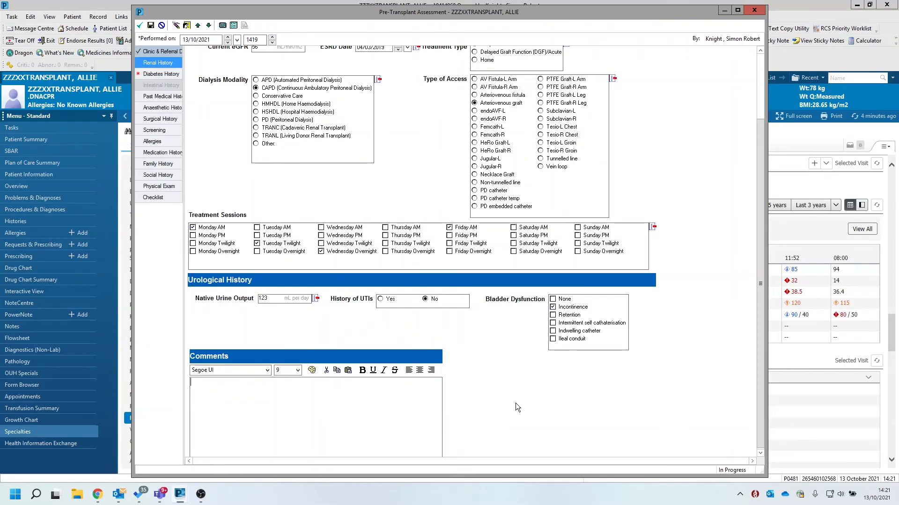
In Diabetes History, record Type 1 diabetes, insulin-controlled glucose and frequent hypoglycaemia
click(150, 73)
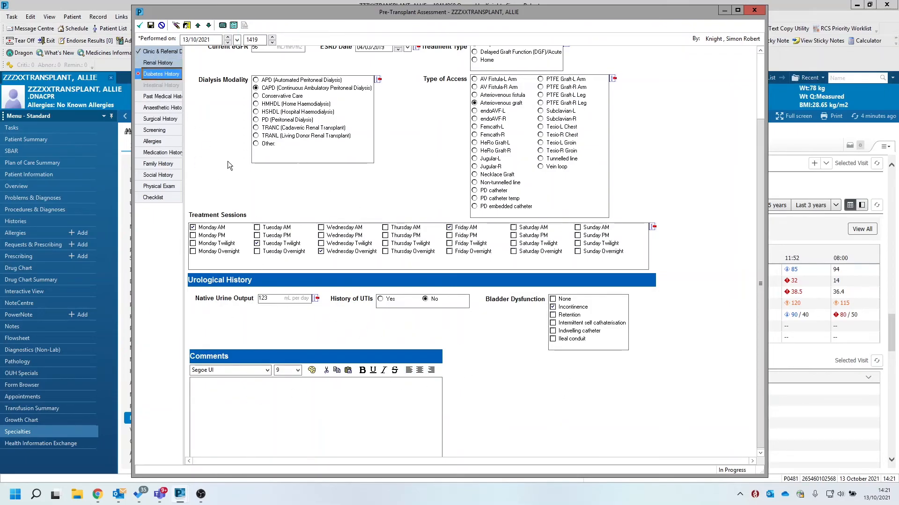
click(249, 76)
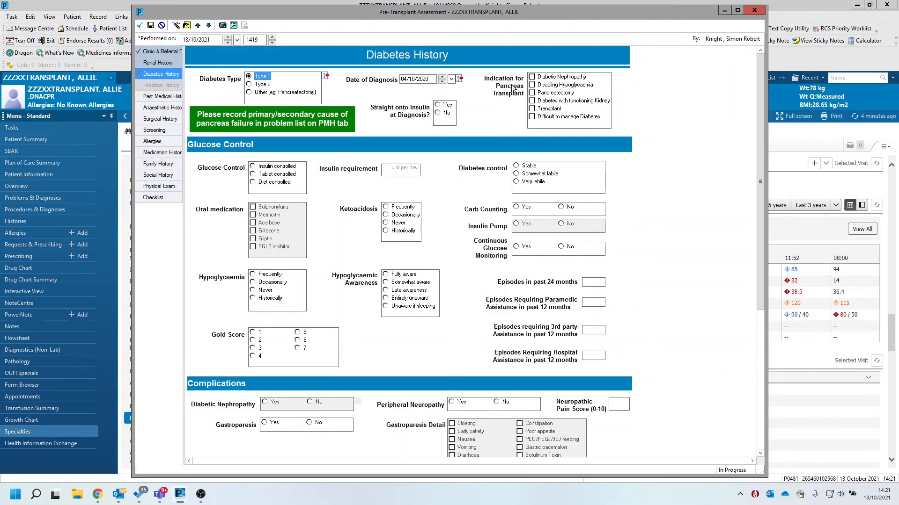
click(287, 167)
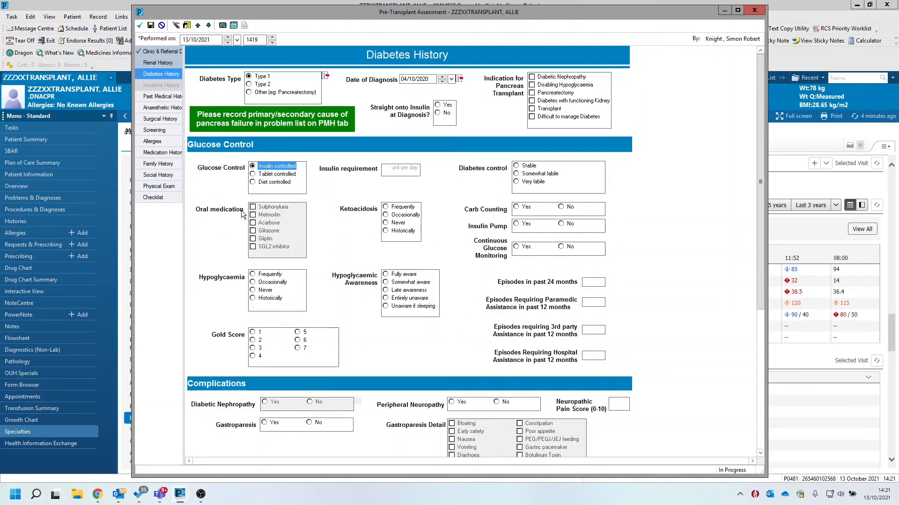
click(266, 275)
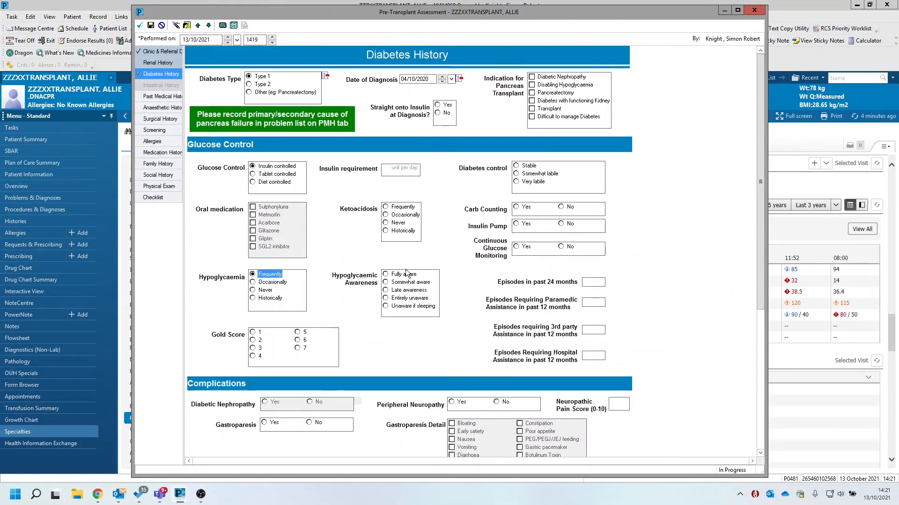
Record the diabetes complications: peripheral neuropathy, gastroparesis with bloating, and retinopathy on both sides with vitrectomy
drag(760, 276, 777, 445)
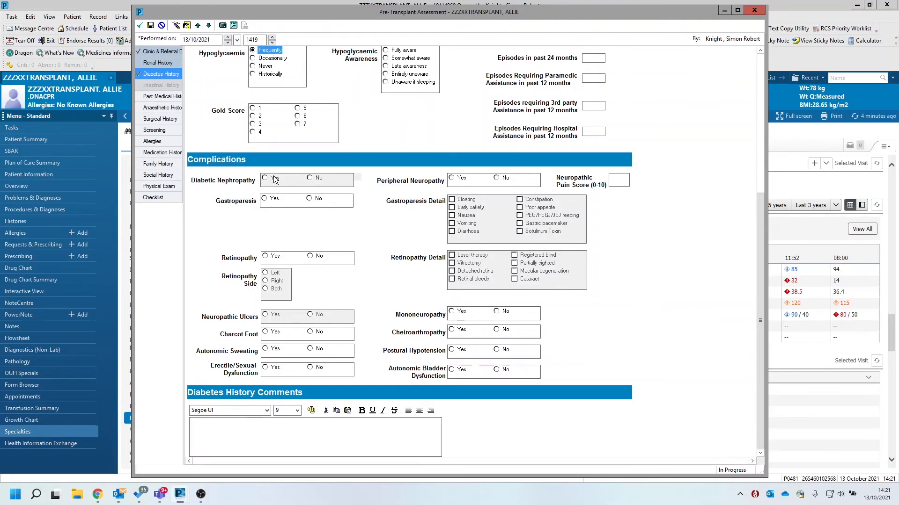
click(460, 179)
click(265, 199)
click(468, 200)
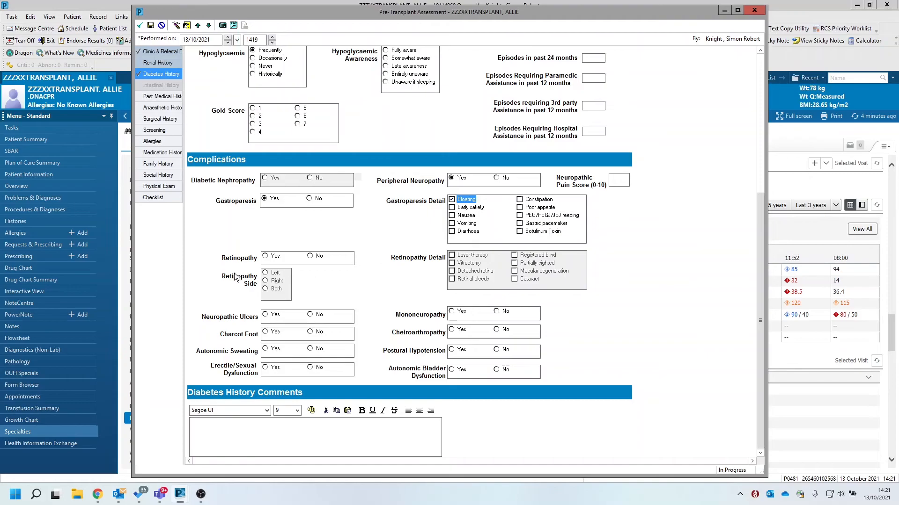
click(267, 257)
click(460, 263)
click(273, 289)
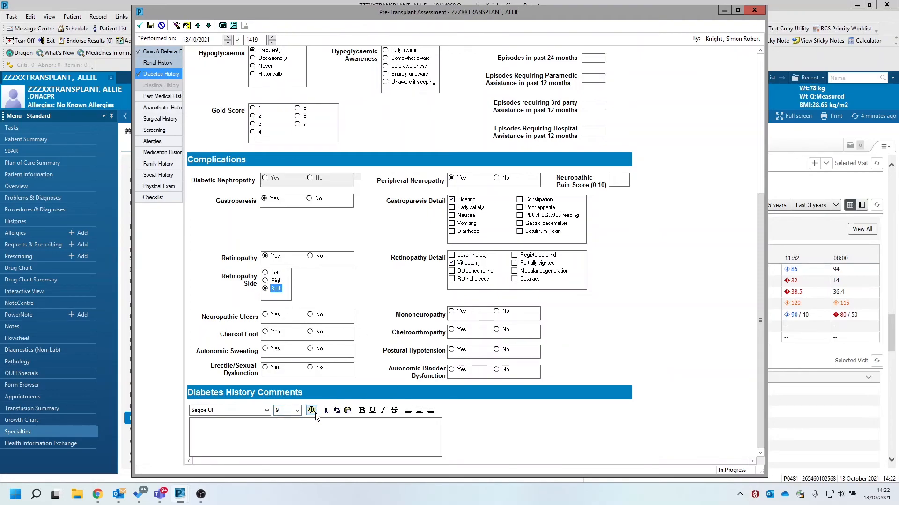
Start a new problem entry in Past Medical History and search the problem terms for "hypertension"
click(162, 96)
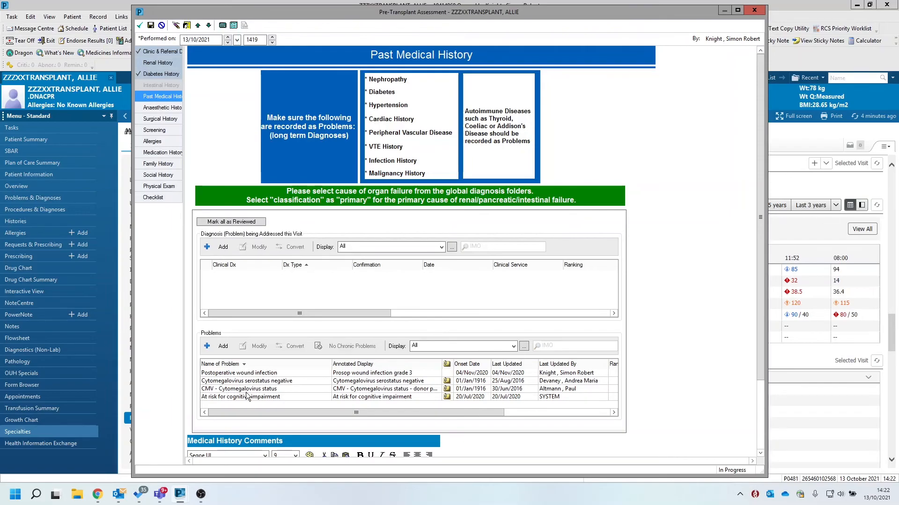
drag(762, 372, 765, 388)
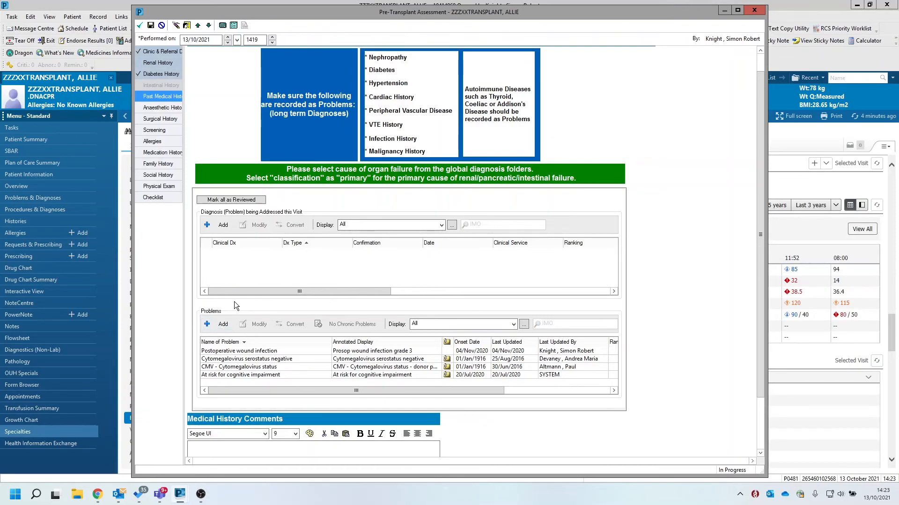
click(208, 324)
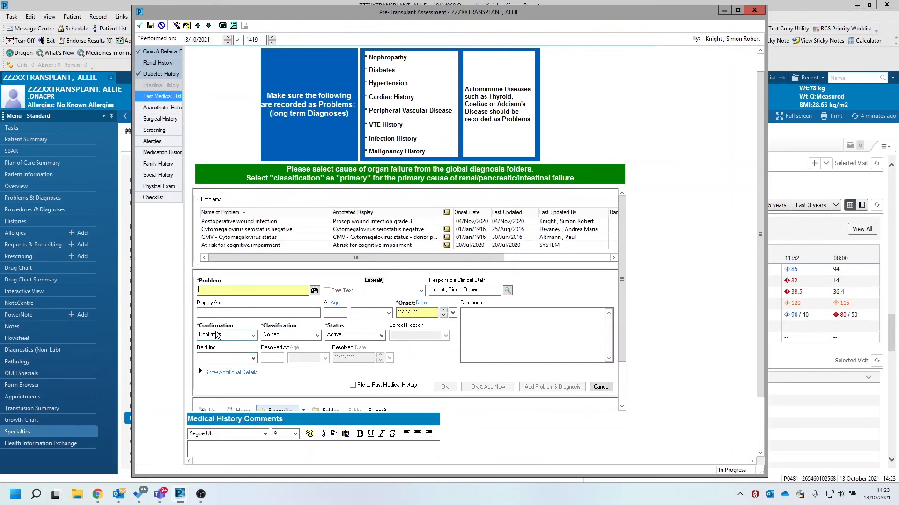
text(hypertension)
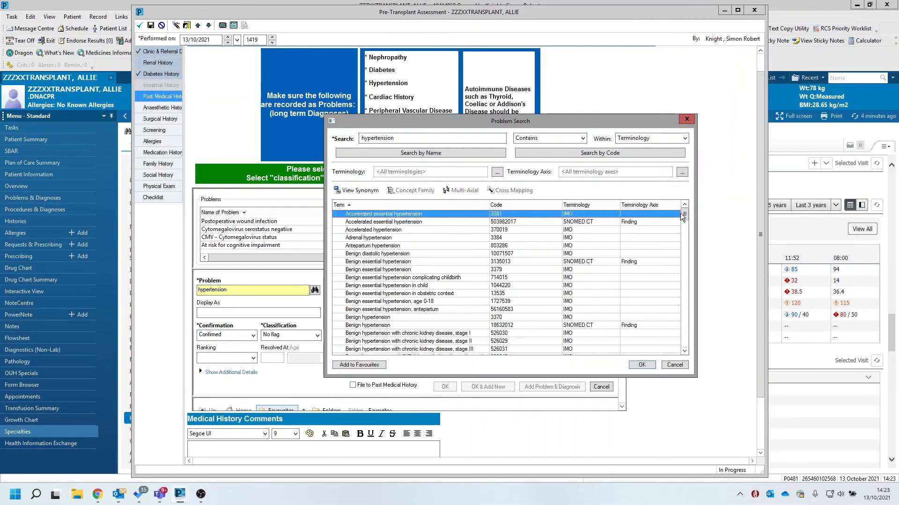
Choose the plain SNOMED CT finding "Hypertension" from the search results as the new problem
click(683, 253)
mouse_move(683, 253)
mouse_down()
mouse_move(684, 292)
mouse_move(685, 266)
mouse_up()
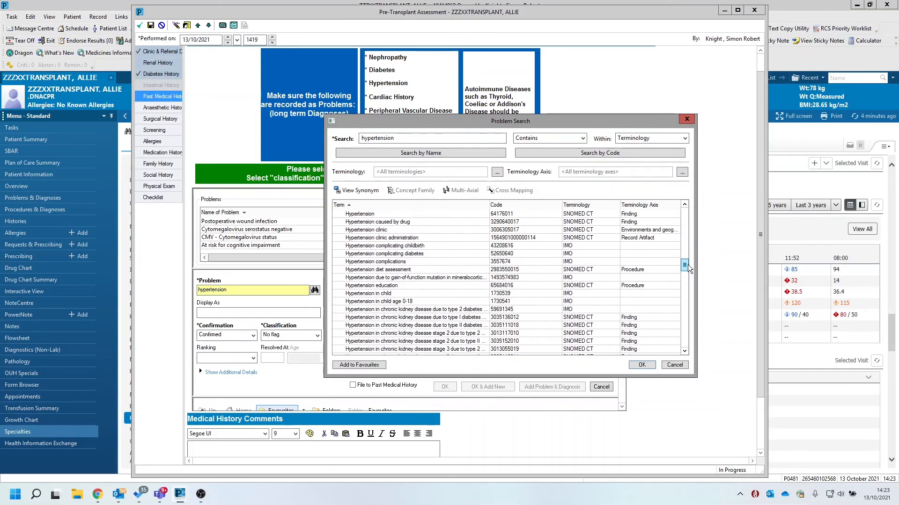
click(393, 214)
click(641, 365)
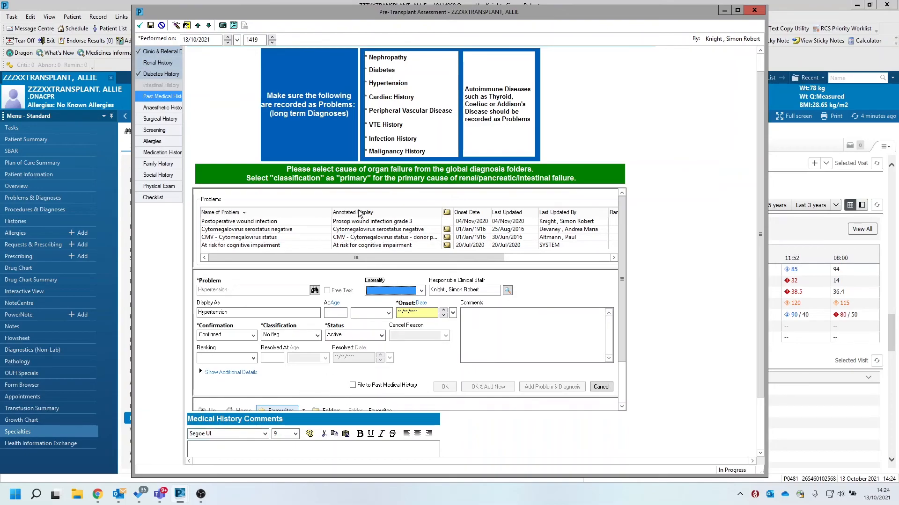
Set the hypertension onset to age 34 years, mark it for filing to Past Medical History, and save the problem
drag(622, 353, 622, 396)
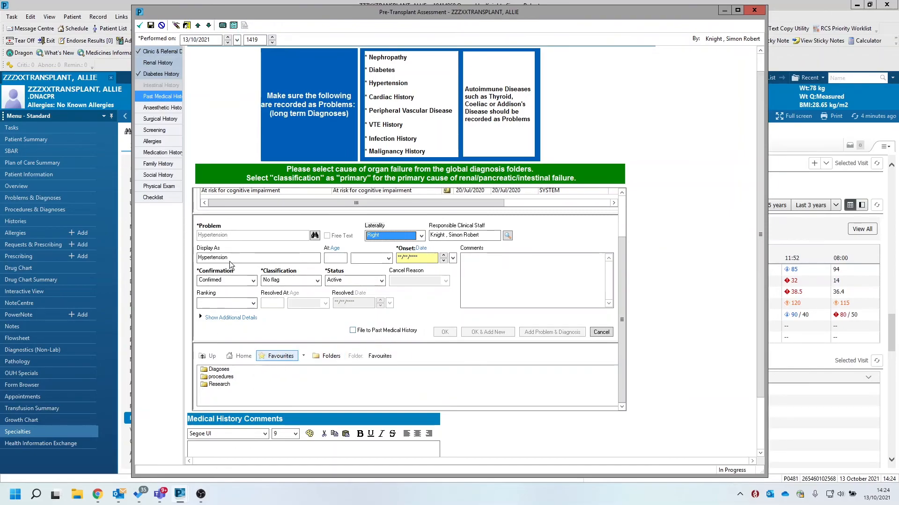
click(336, 258)
click(335, 259)
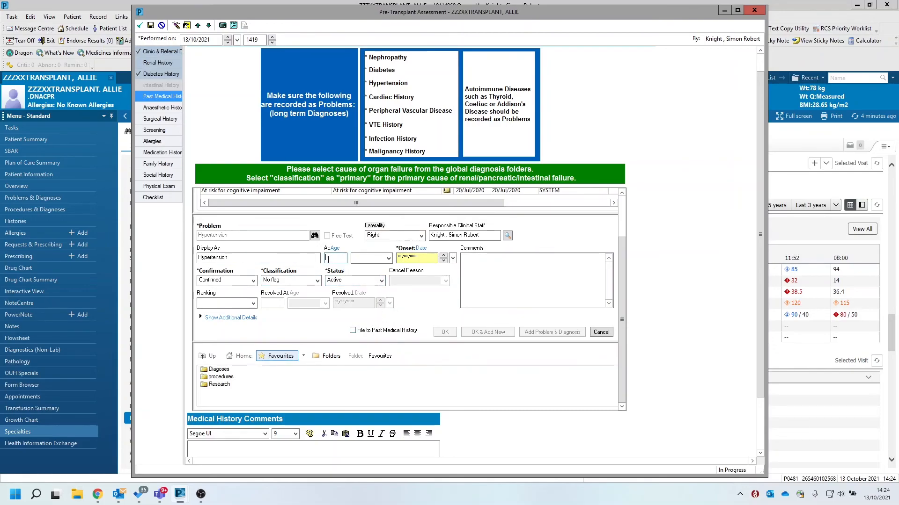
click(453, 258)
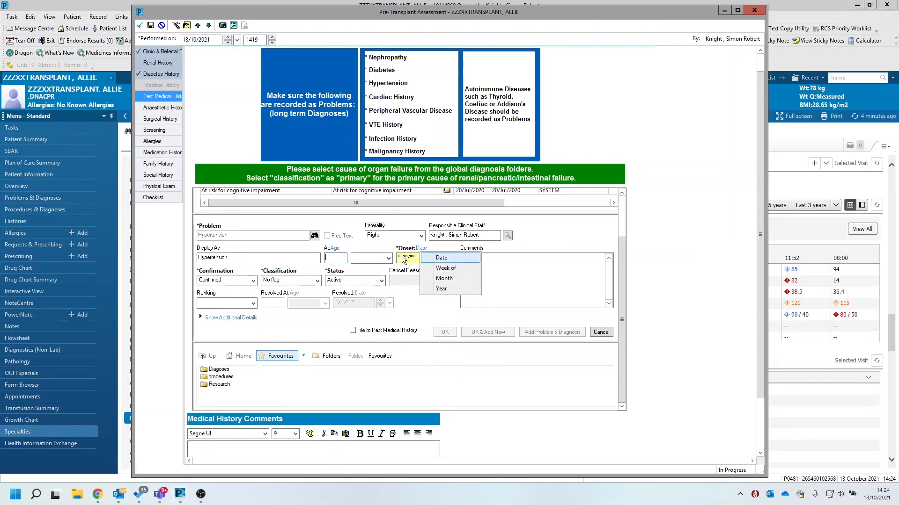
click(442, 290)
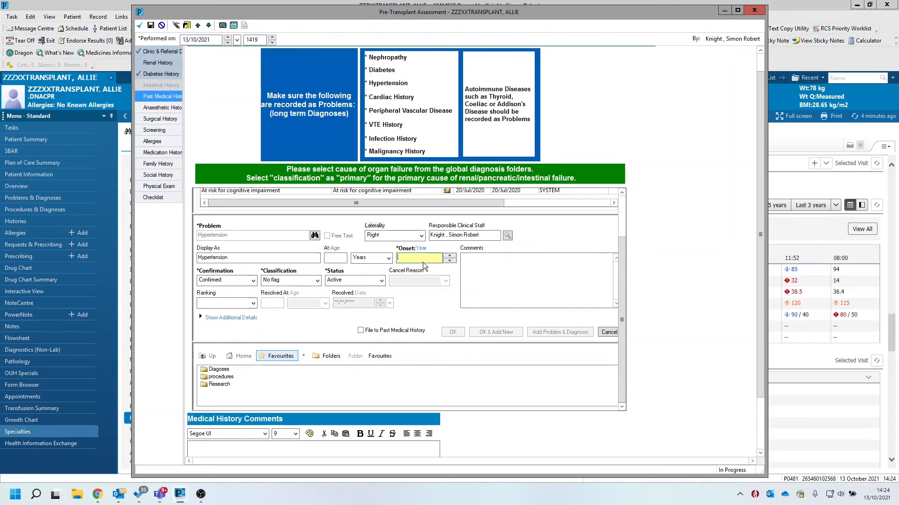
click(421, 249)
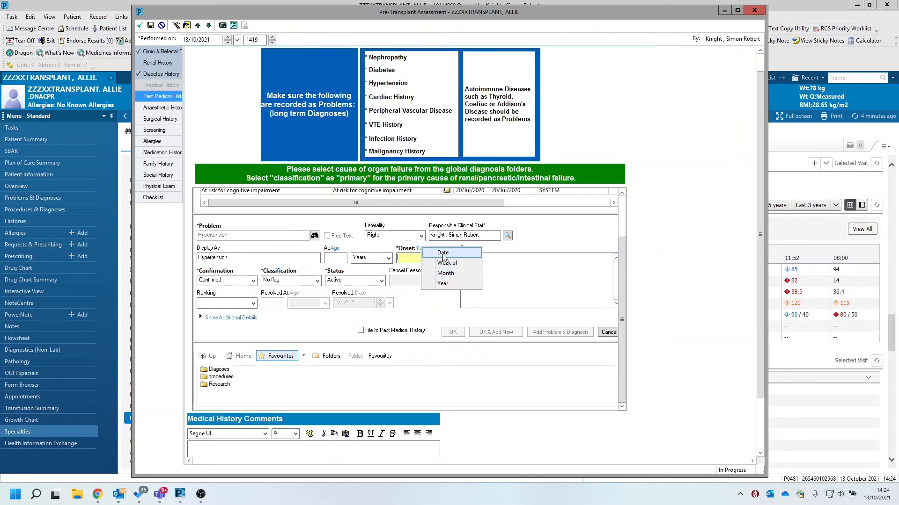
click(443, 253)
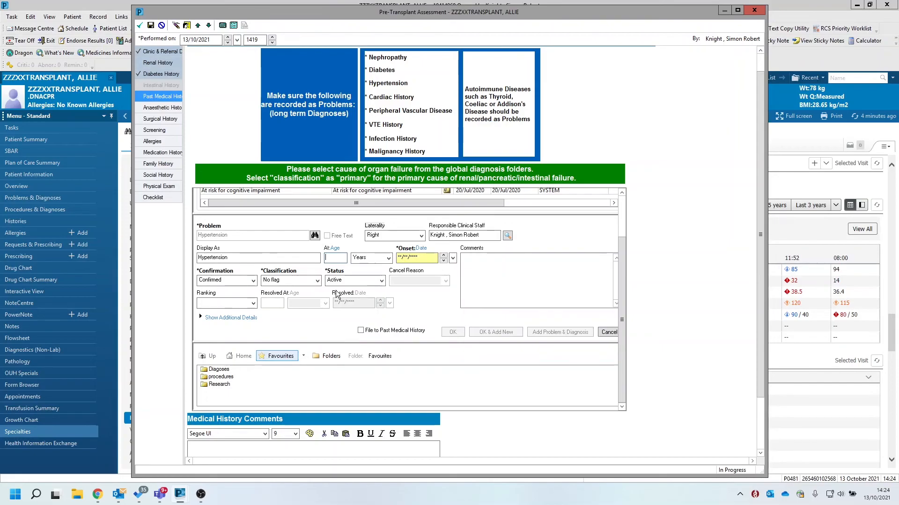
text(34)
click(418, 259)
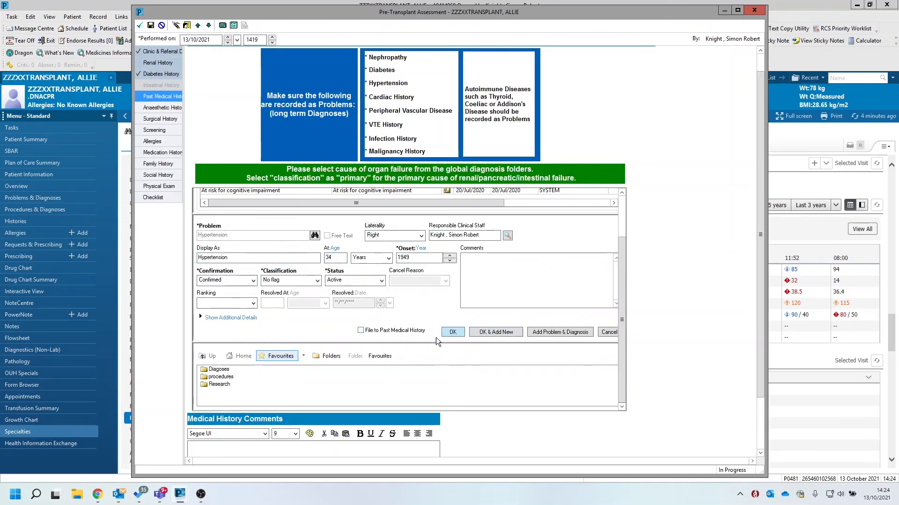
click(397, 331)
click(453, 332)
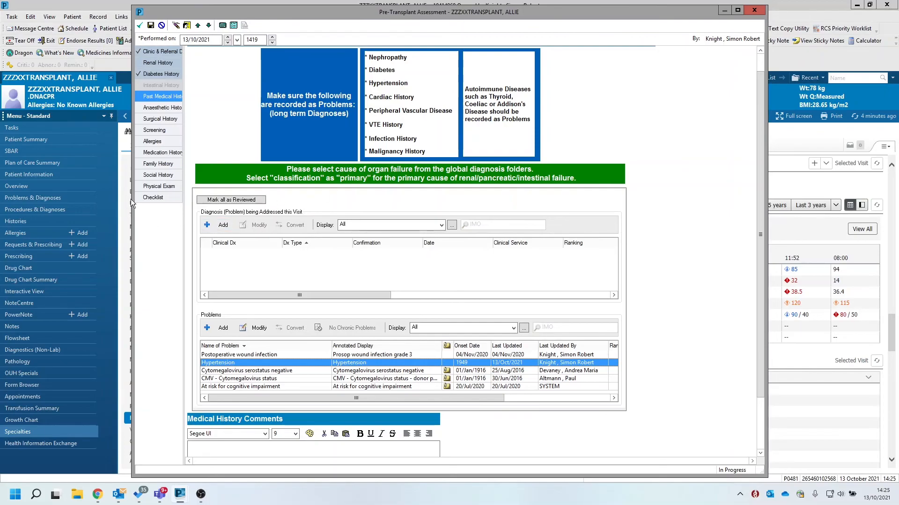
Review the Anaesthetic History and Surgical History sections of the form and return to Past Medical History
click(161, 108)
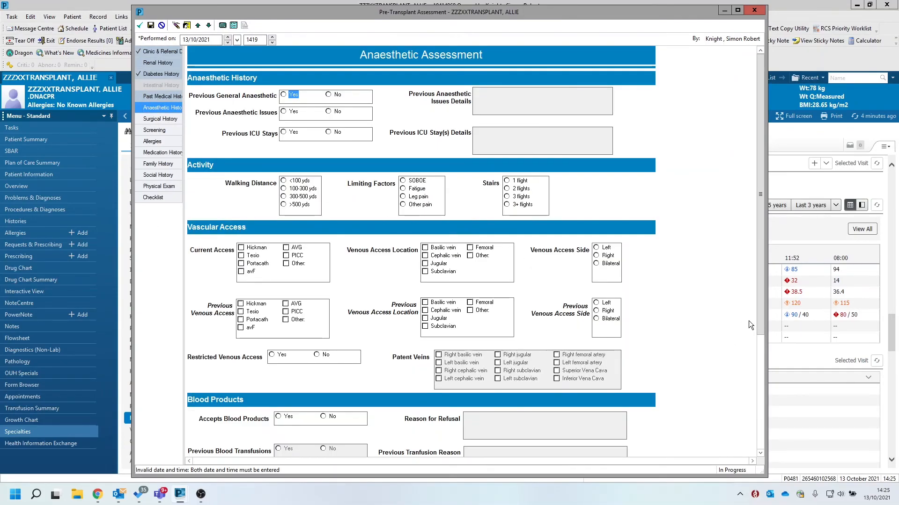
drag(761, 322, 762, 328)
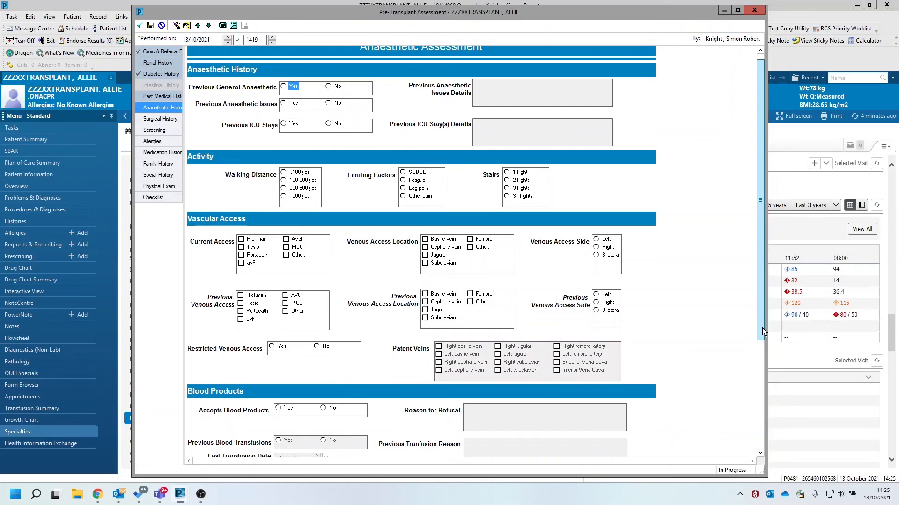
drag(762, 328, 782, 467)
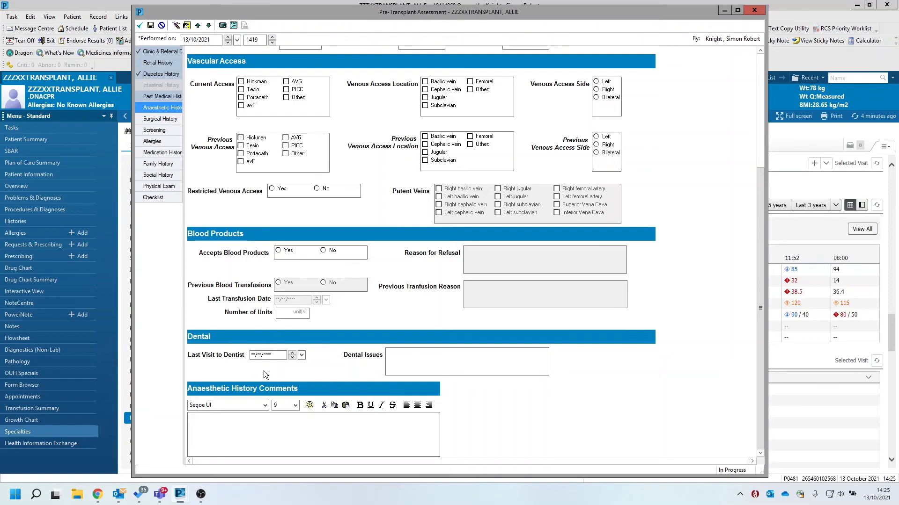
click(154, 118)
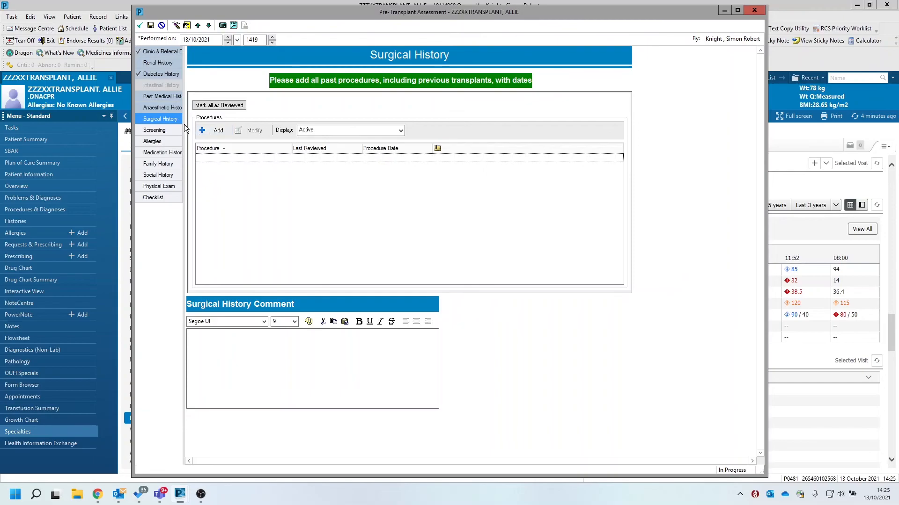
click(159, 96)
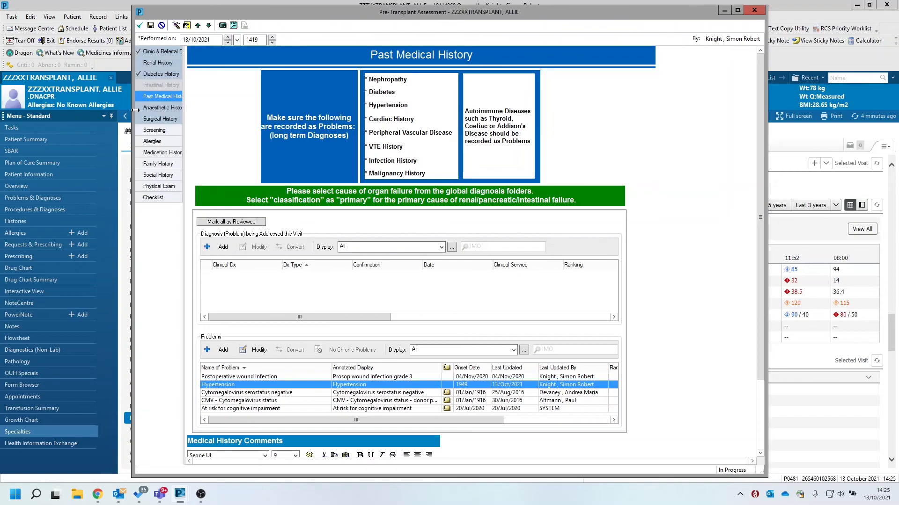
Look over the Surgical History and Screening sections, and mark all allergies as reviewed in the Allergies section
click(159, 118)
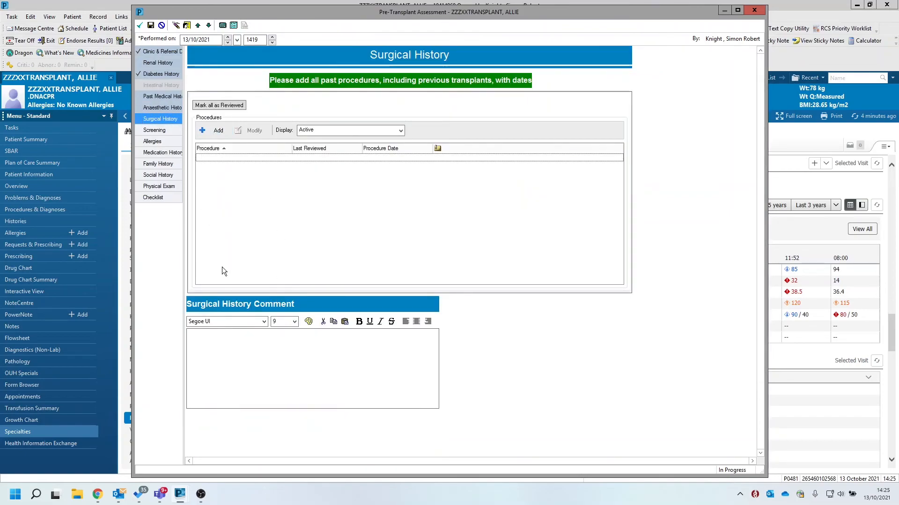
click(150, 131)
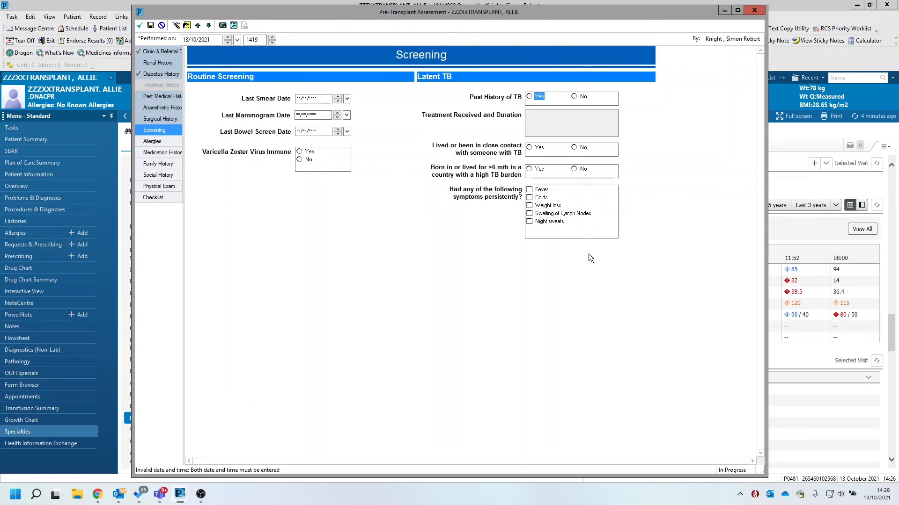
click(152, 141)
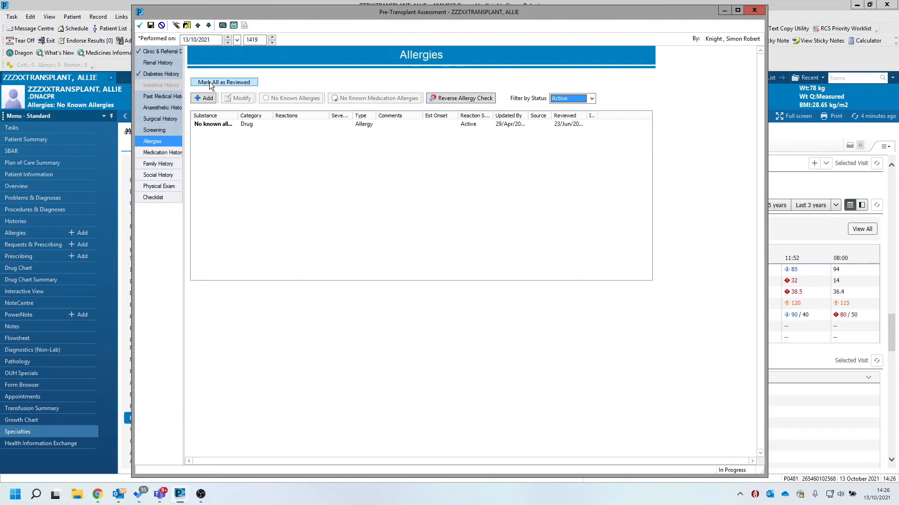
click(226, 83)
Review the current medication list in Medication History, checking the amlodipine and tacrolimus entries
click(167, 153)
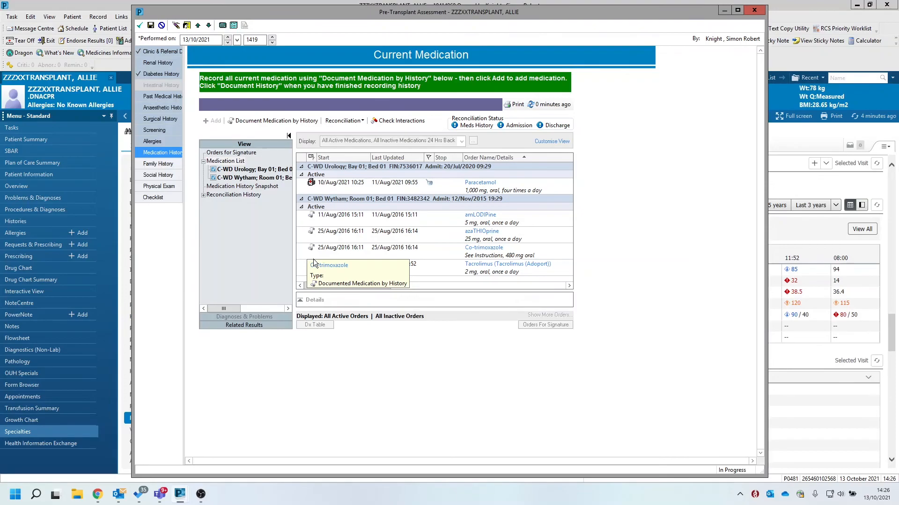
right_click(341, 216)
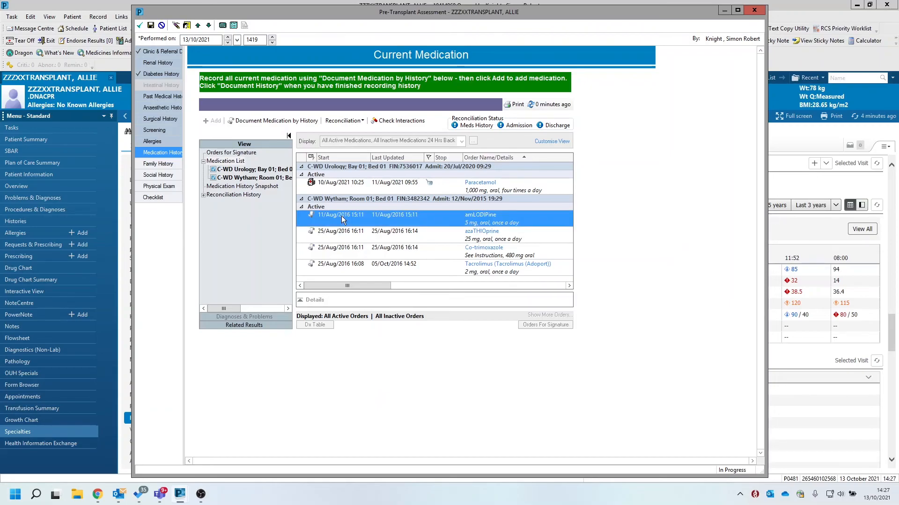
click(516, 268)
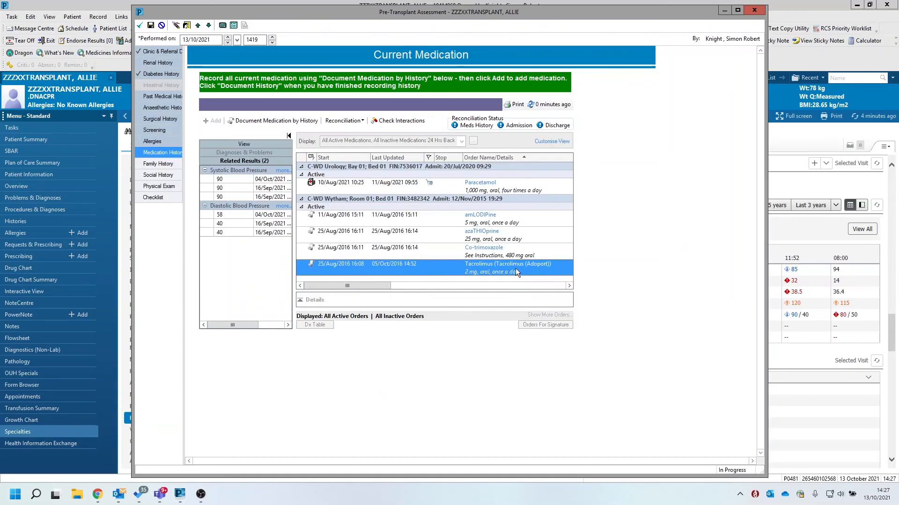
drag(387, 285, 345, 286)
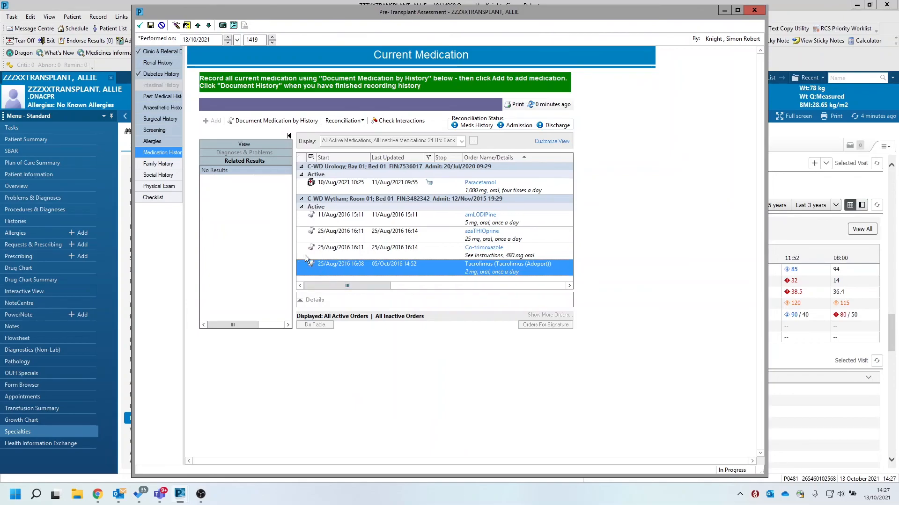
Add Paracetamol without an order sentence through Document Medication by History, accepting the discharged-patient order, and document the history
click(269, 122)
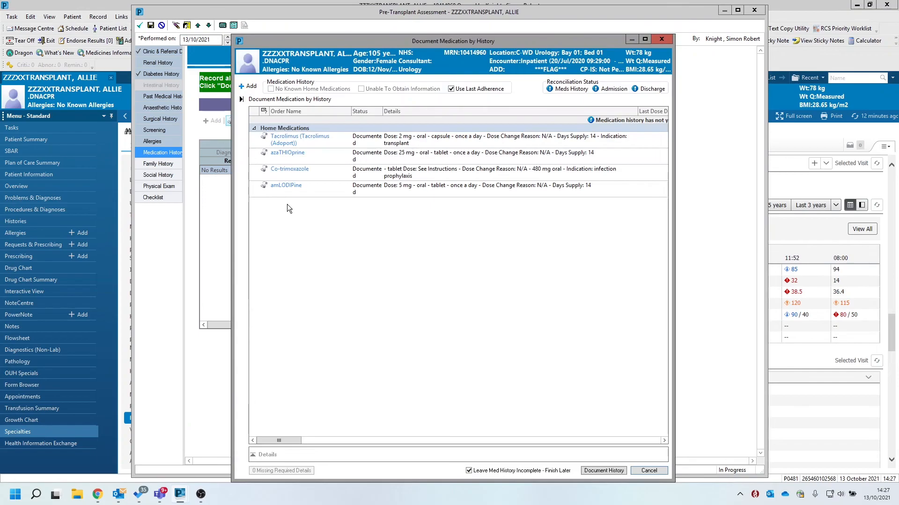
click(248, 87)
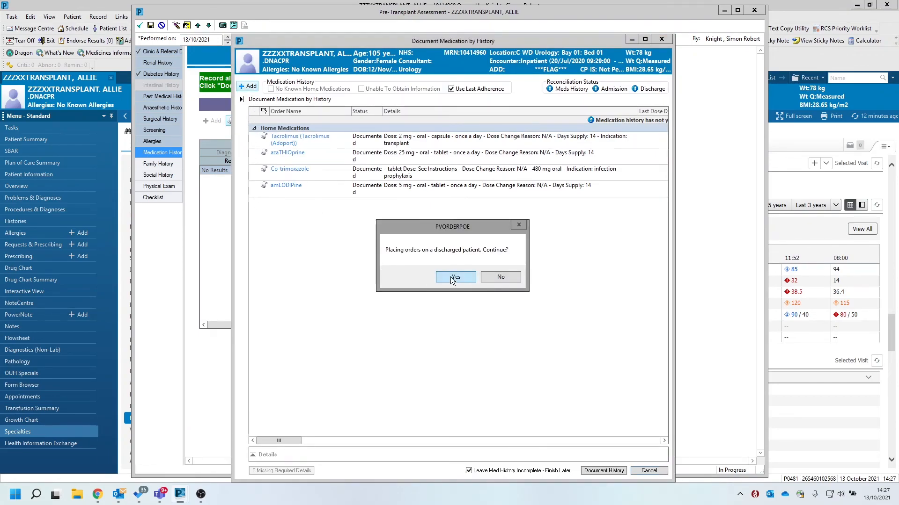
click(450, 277)
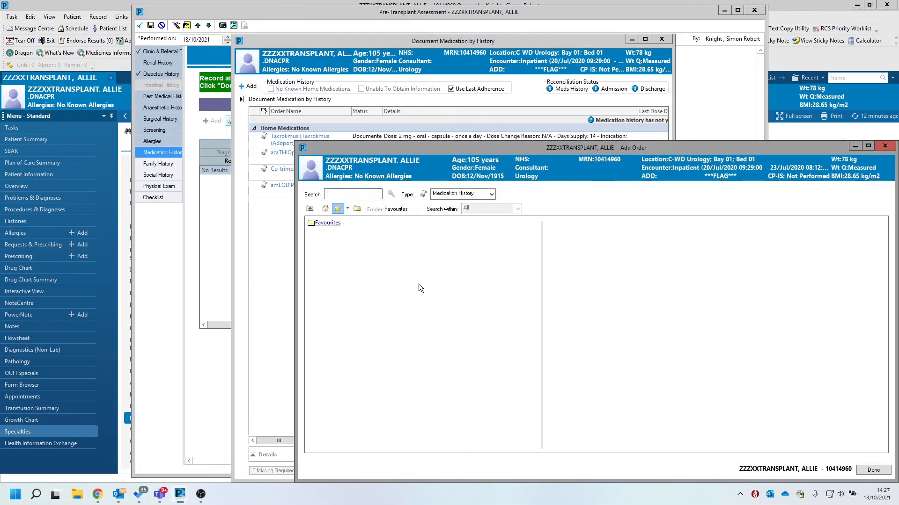
drag(435, 148, 358, 94)
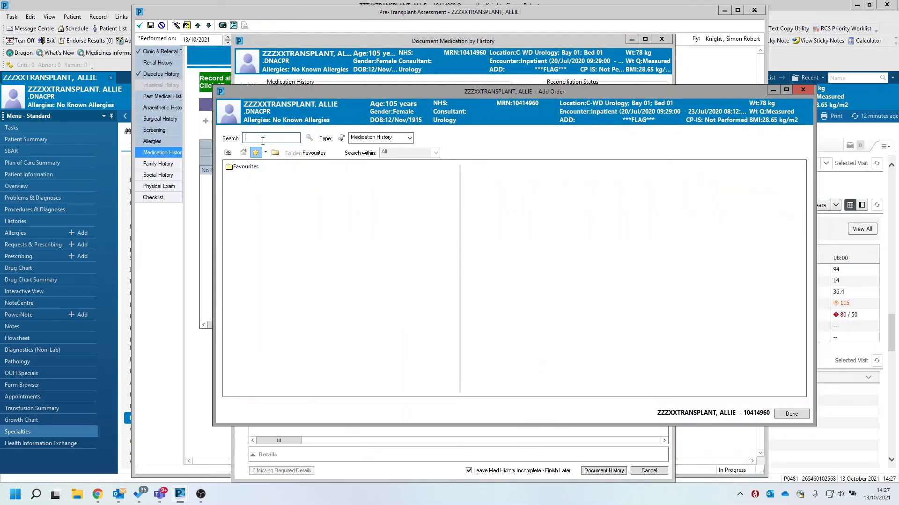
text(paraceta)
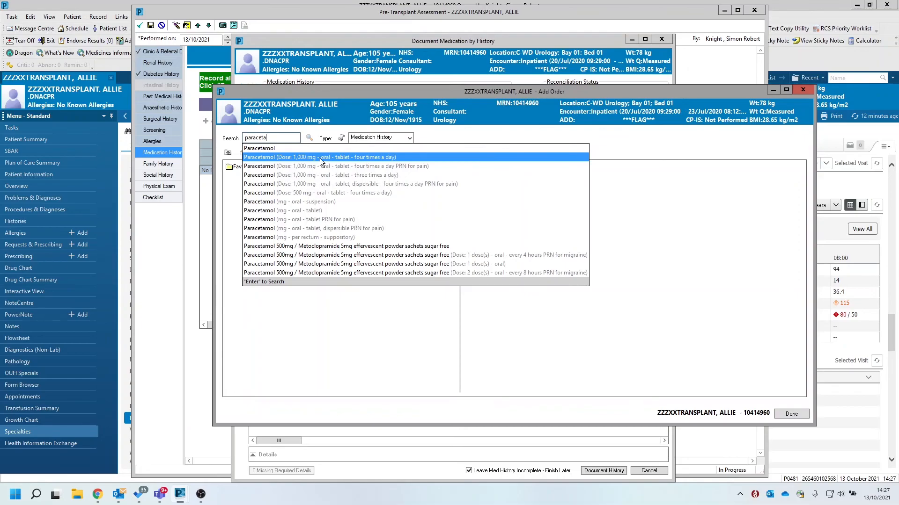
click(279, 148)
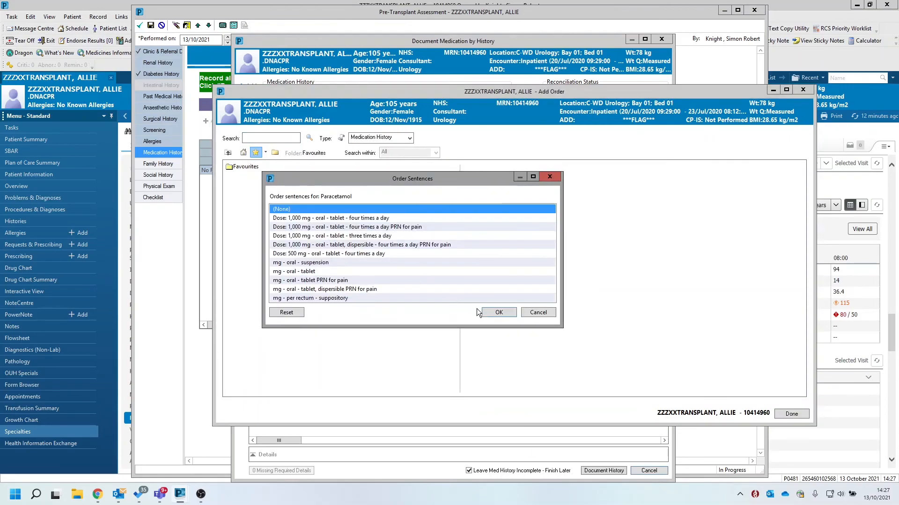
click(499, 312)
click(799, 413)
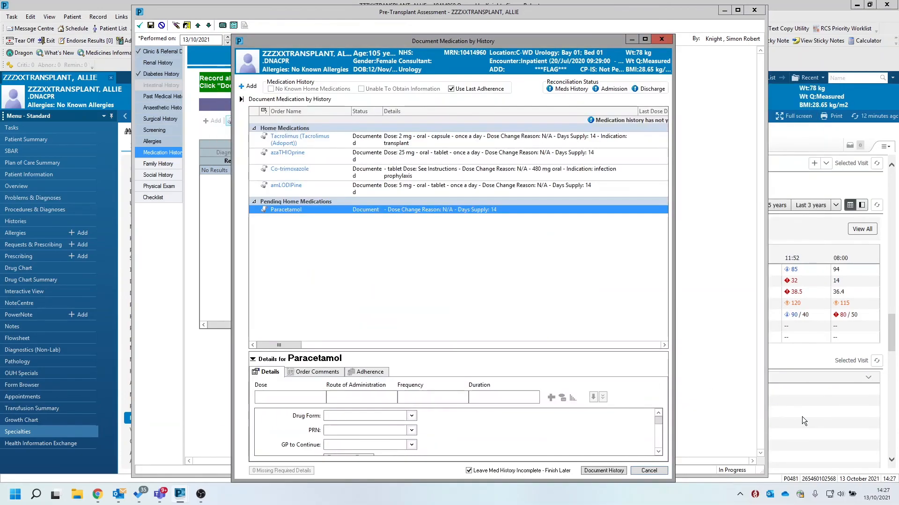
mouse_move(660, 423)
mouse_down()
mouse_move(661, 433)
mouse_move(661, 415)
mouse_up()
click(603, 471)
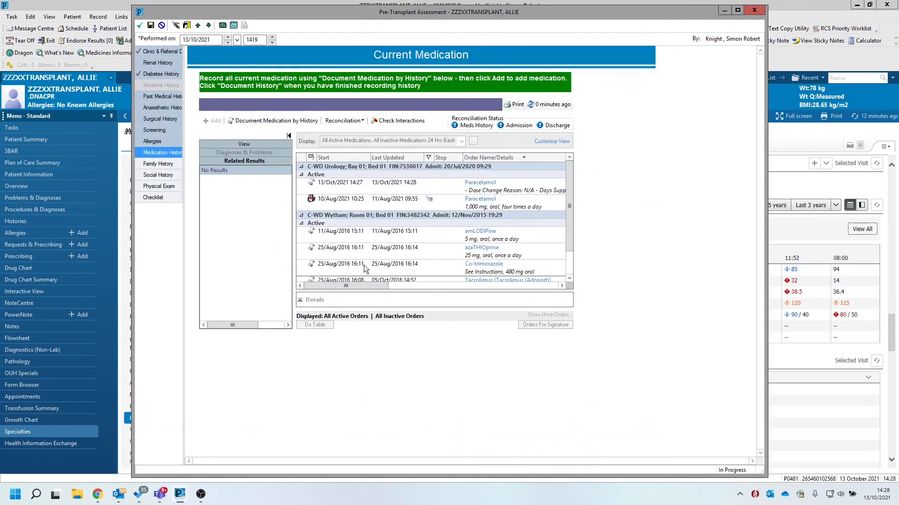
Start a new Family History entry and add Brother as a family member alongside the father and mother
click(158, 164)
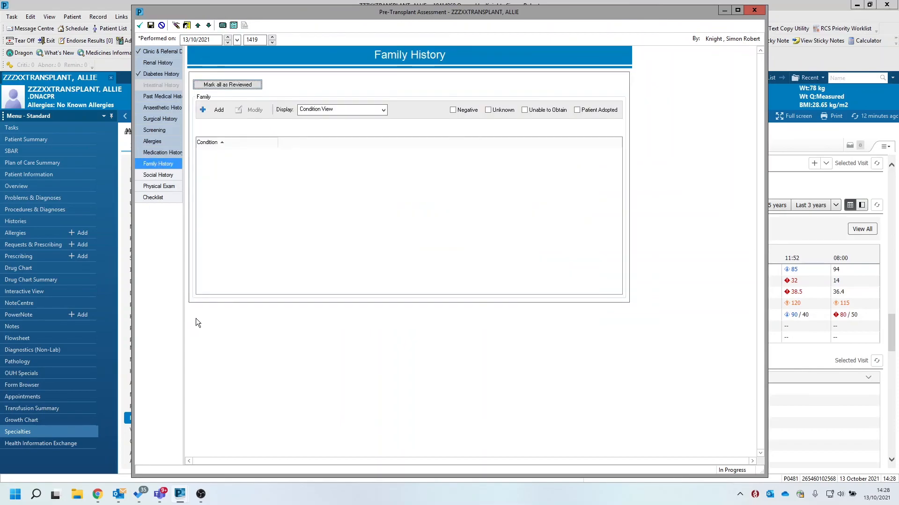
click(218, 111)
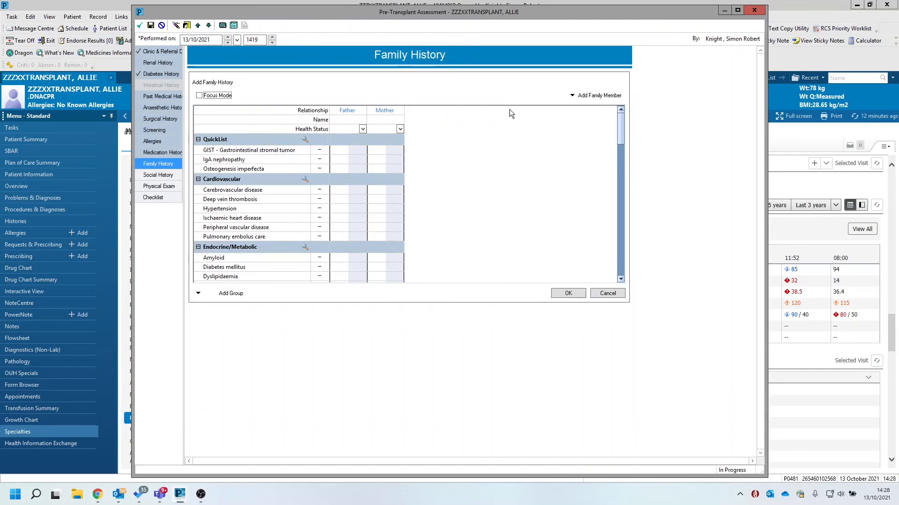
click(599, 96)
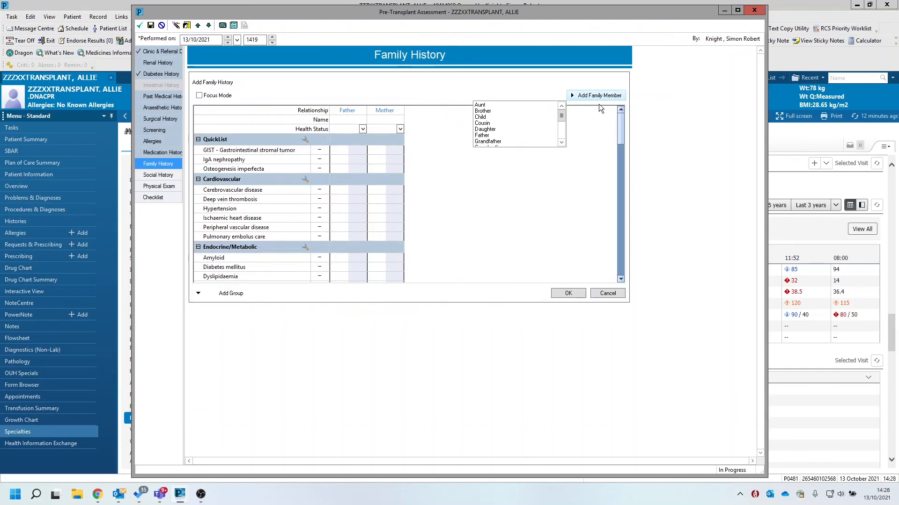
click(485, 111)
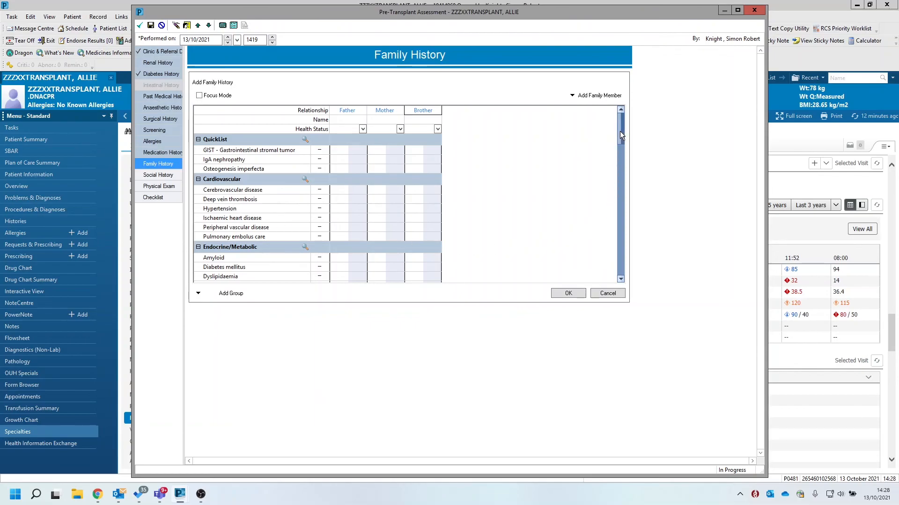
Open the condition search for the Oncologic group in Family History and search for "testicular cancer"
scroll(611, 192, down, 5)
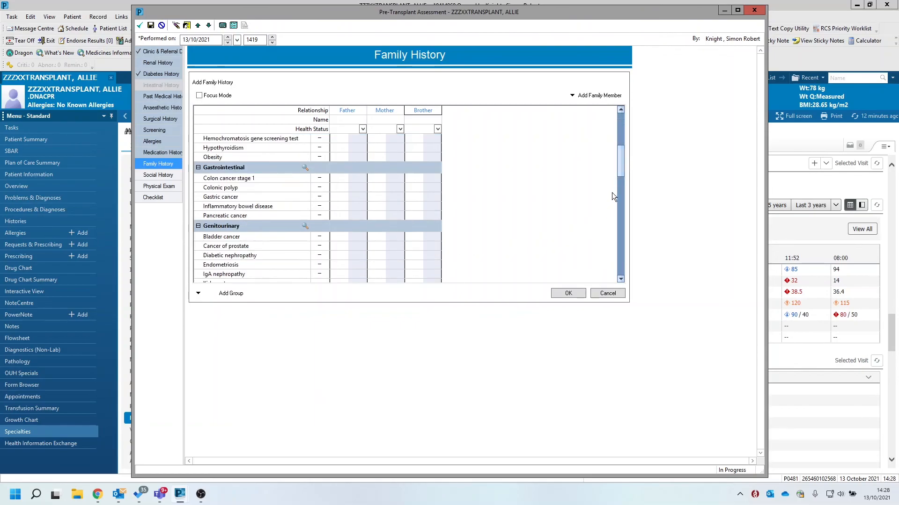
click(622, 267)
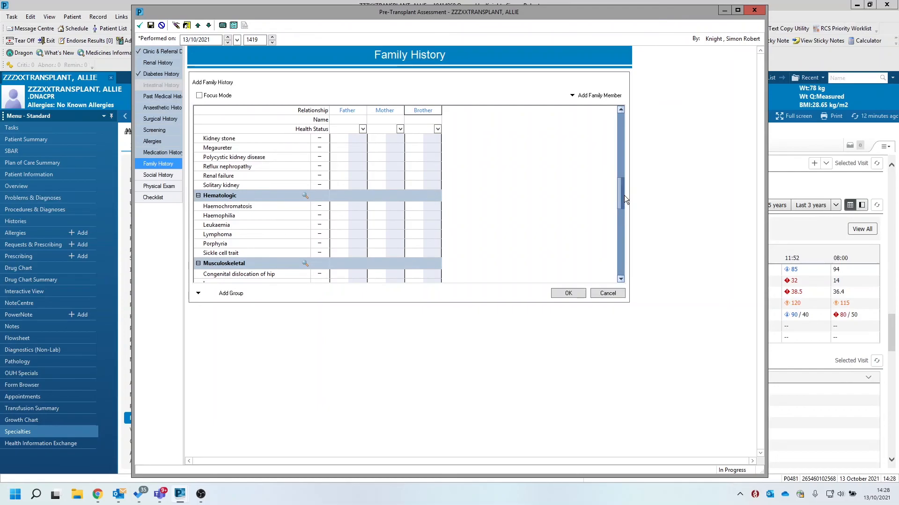
scroll(622, 221, down, 10)
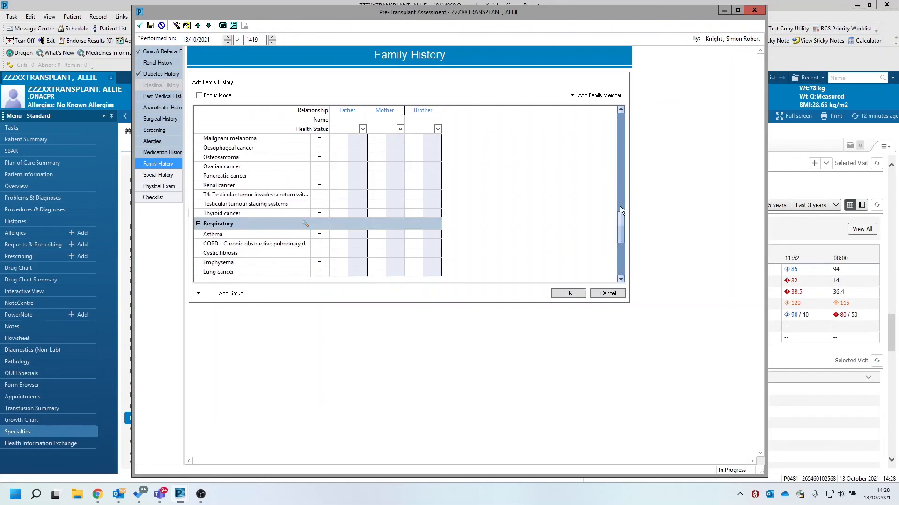
click(619, 145)
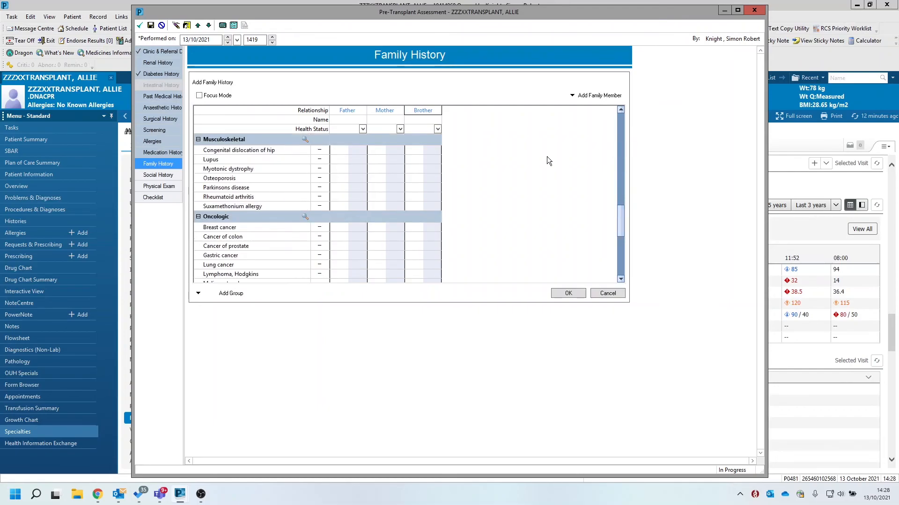
click(305, 218)
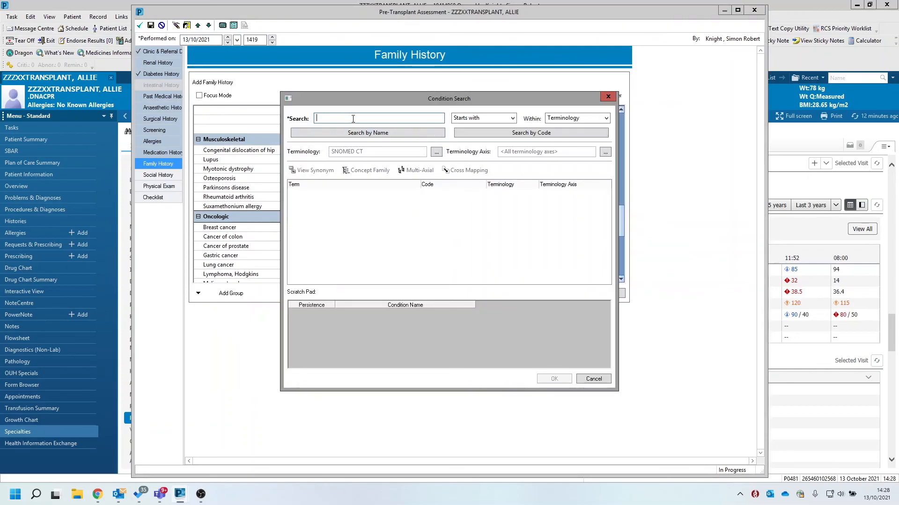
text(testicular )
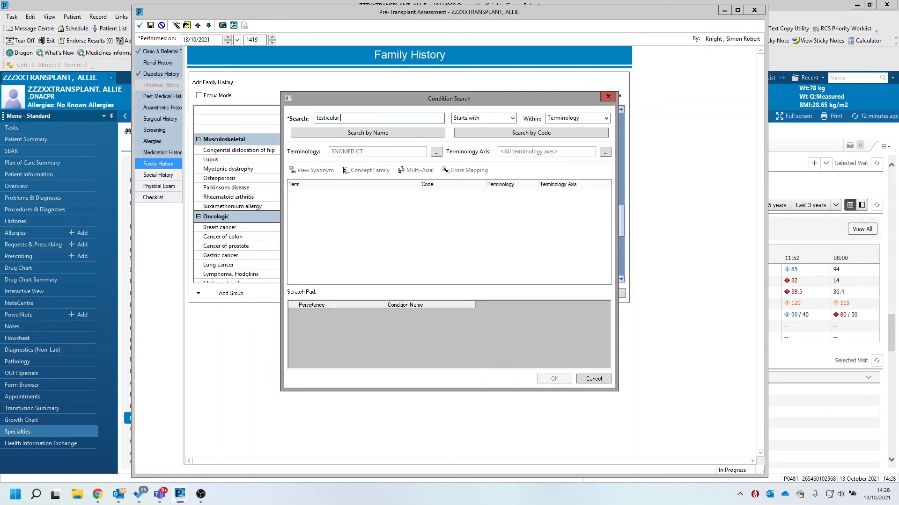
text(cancer)
key(Return)
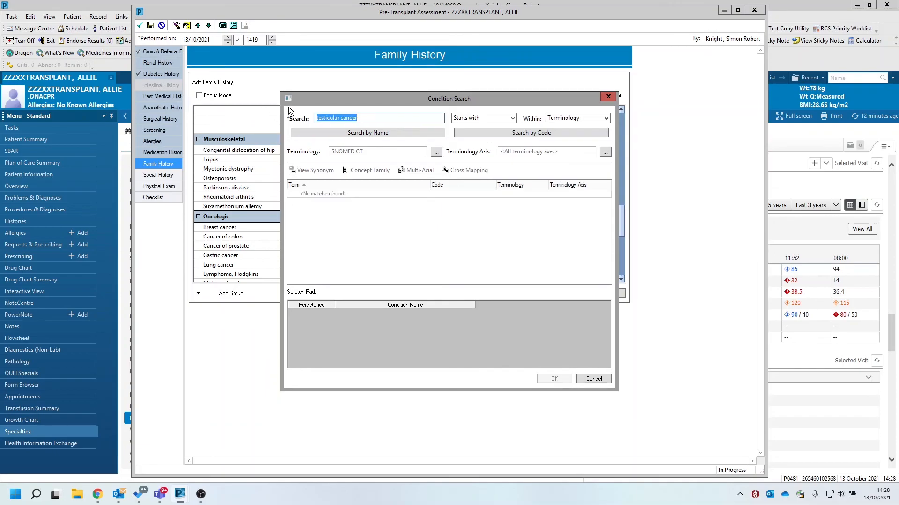
Search the SNOMED CT terms for "seminoma" and add the body structure term Seminoma to the Oncologic conditions
text(semio)
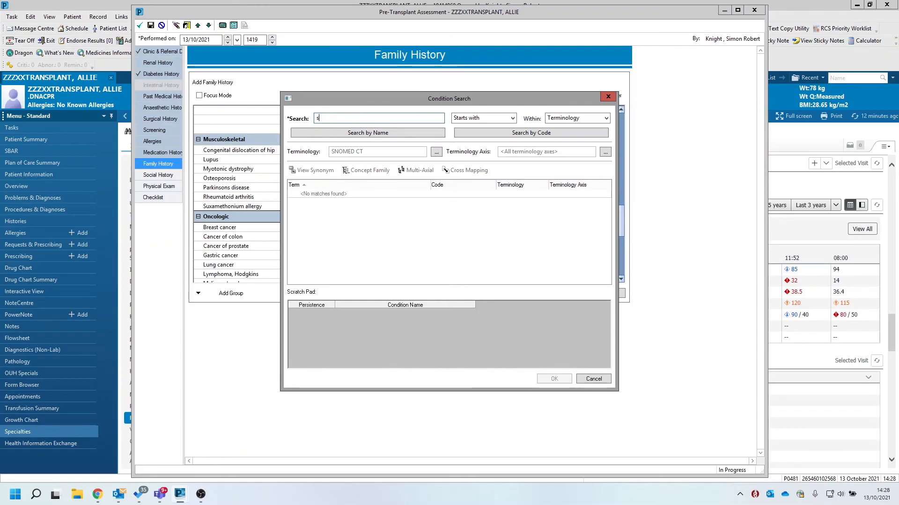
key(BackSpace)
text(noma)
key(Return)
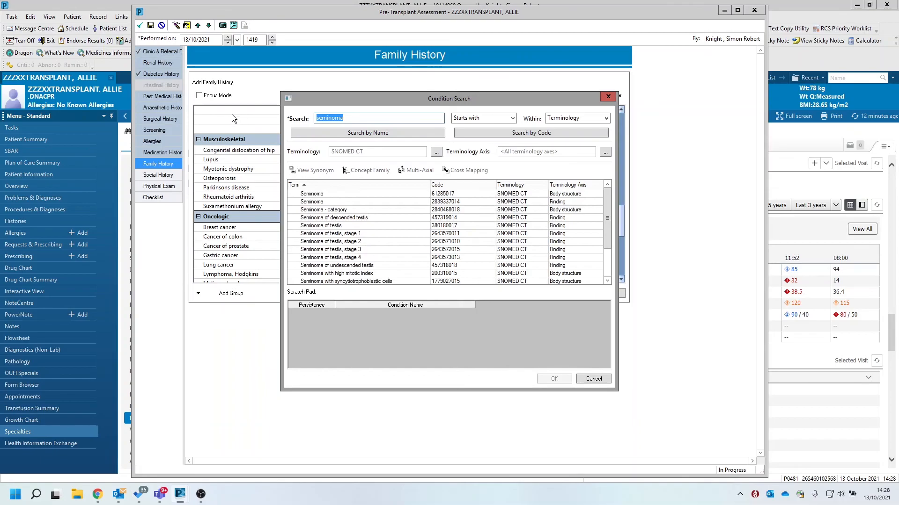
click(317, 194)
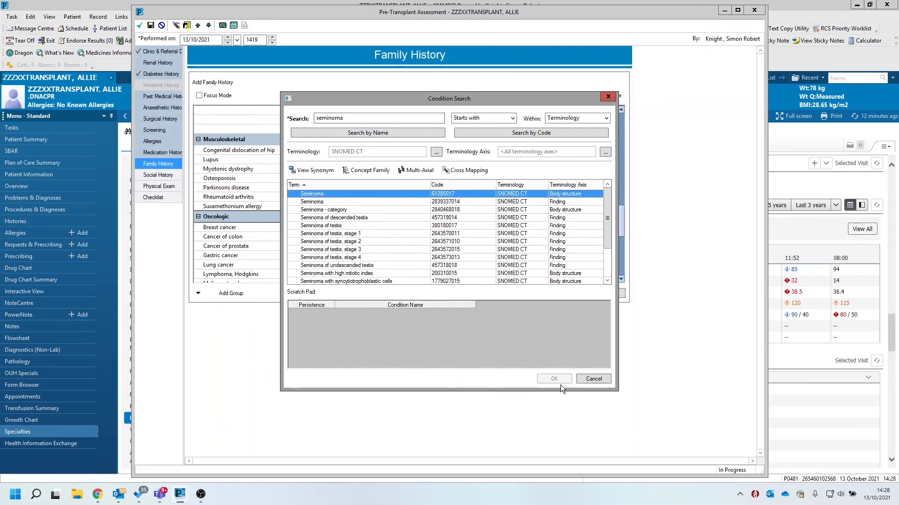
double_click(325, 196)
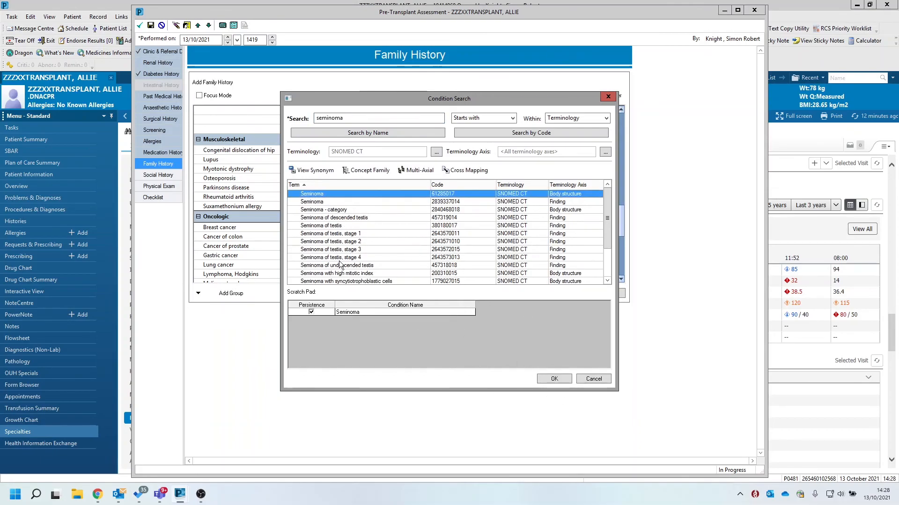
click(552, 380)
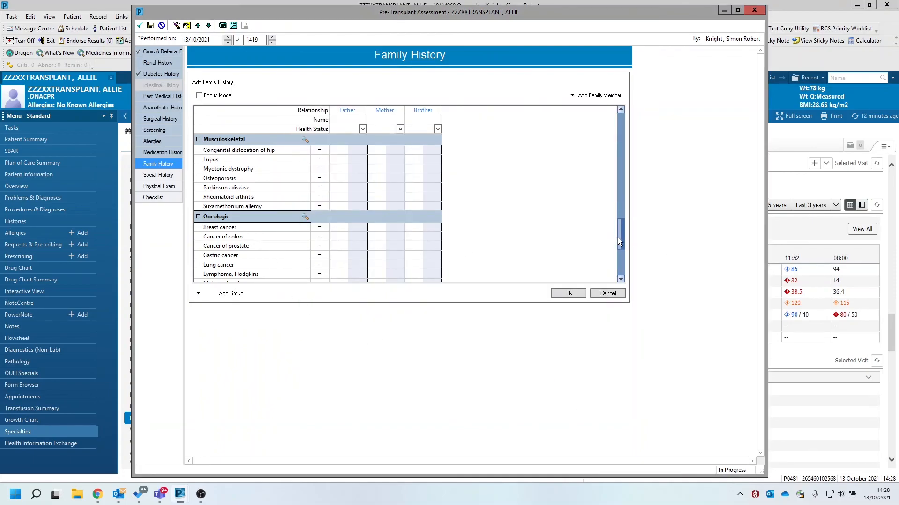
Mark Seminoma in the Oncologic group as positive for the brother
scroll(611, 264, down, 2)
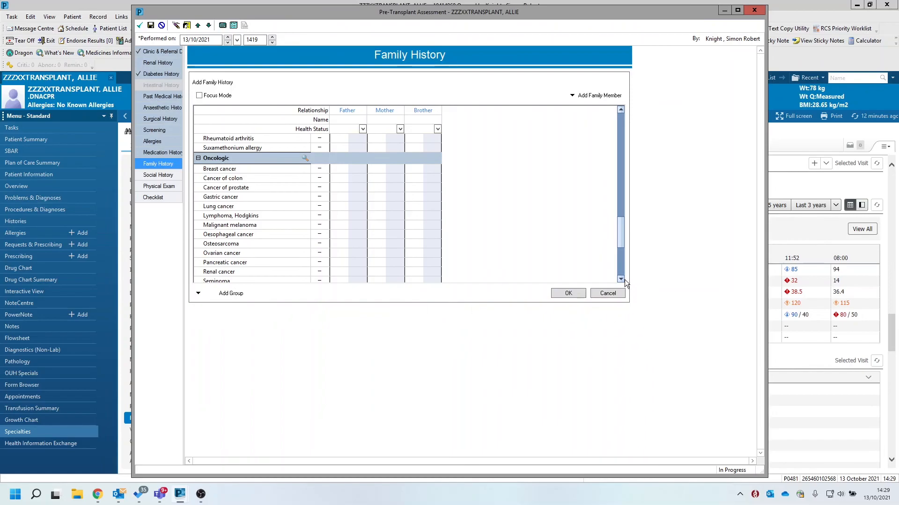
click(621, 279)
click(621, 280)
click(215, 264)
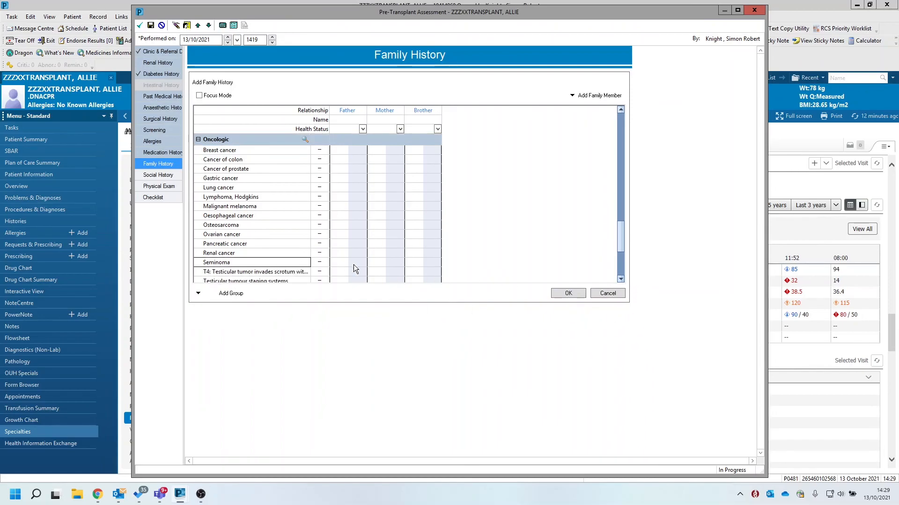
click(436, 263)
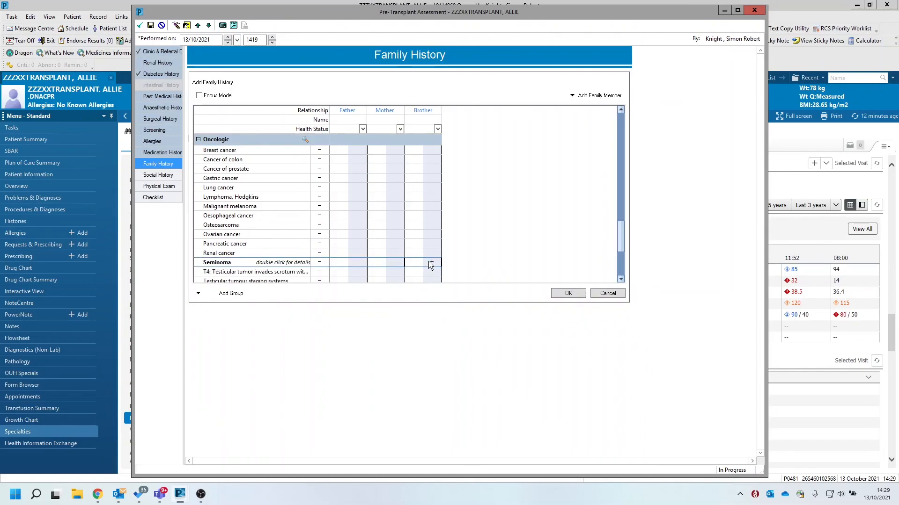
Save the brother's Family History entry and open the Social History section
click(568, 293)
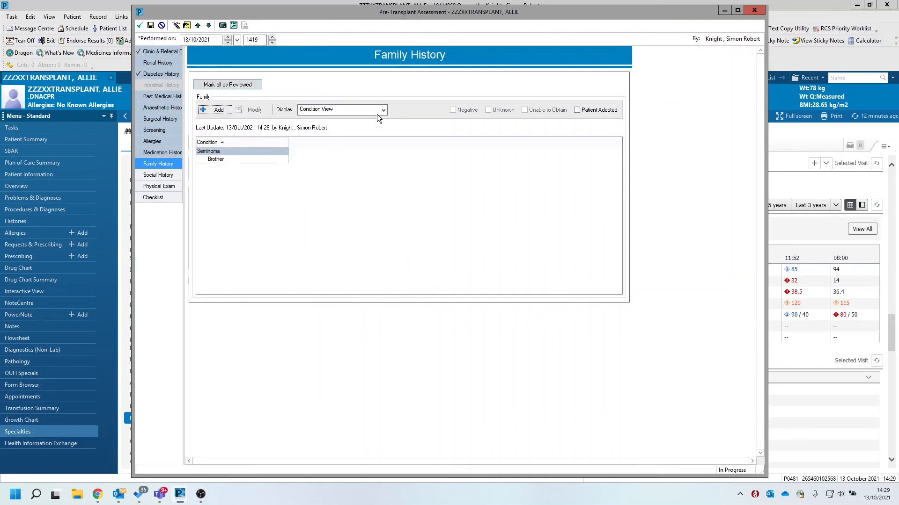
click(158, 175)
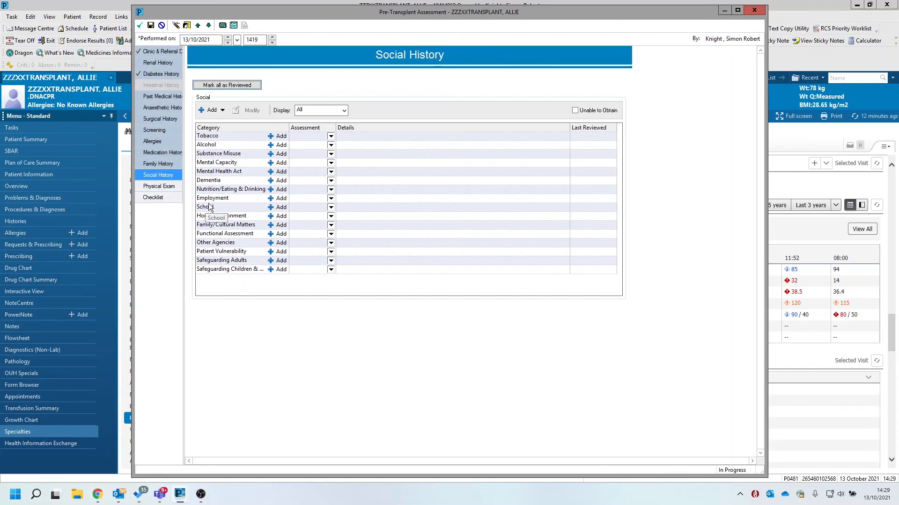
Examine the blank Tobacco, Alcohol and Employment history entry forms in Social History, closing each without recording anything
click(280, 136)
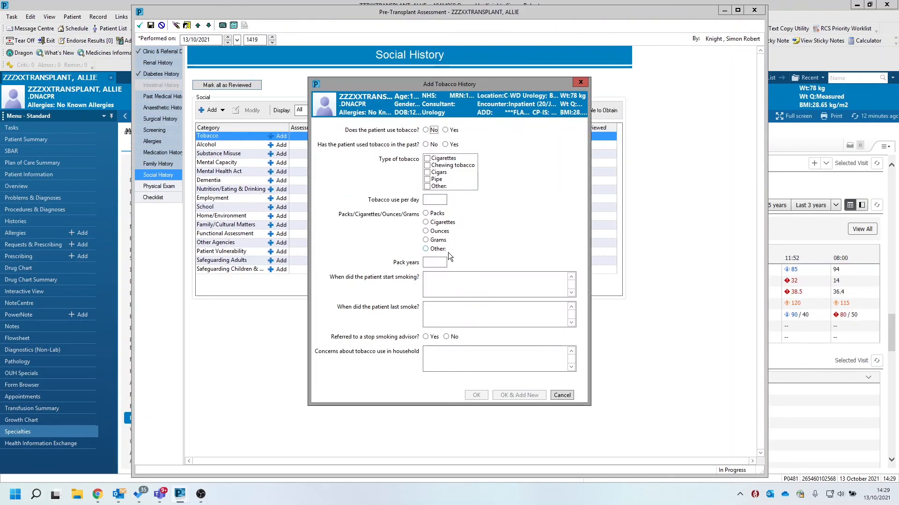
click(559, 395)
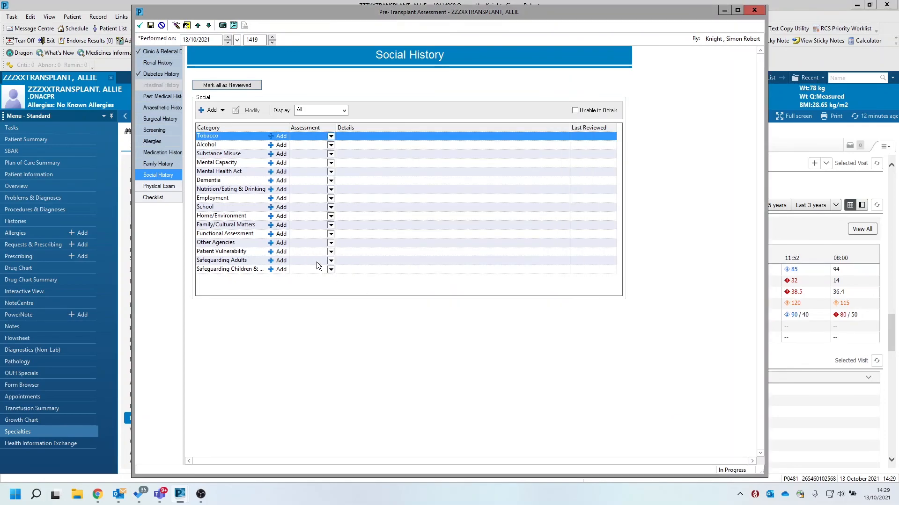
click(280, 145)
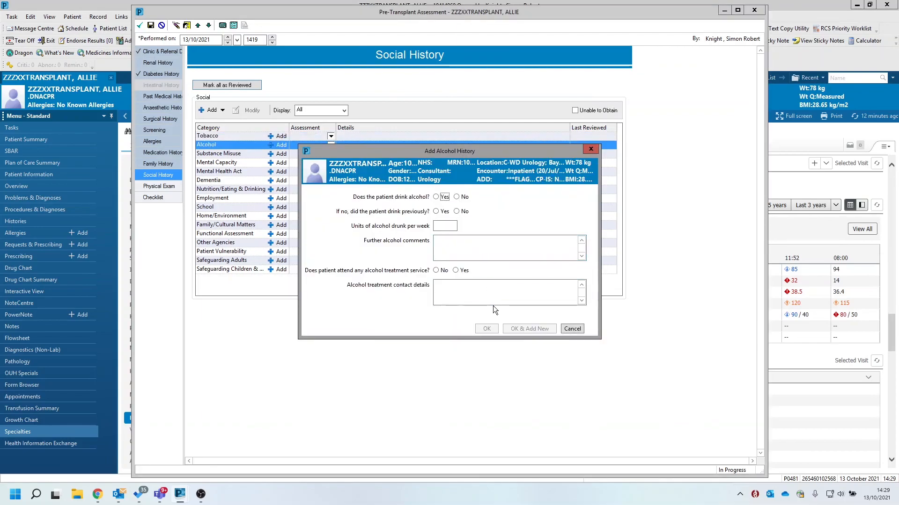
click(572, 329)
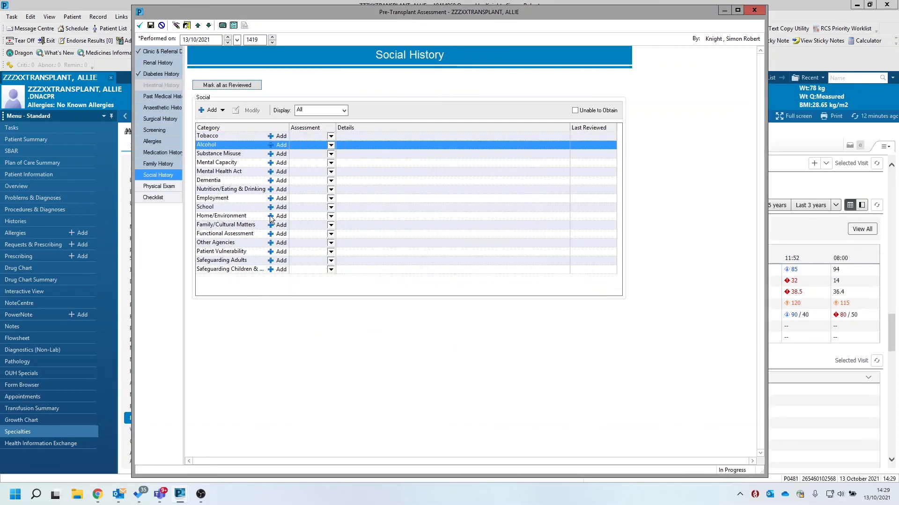
click(281, 198)
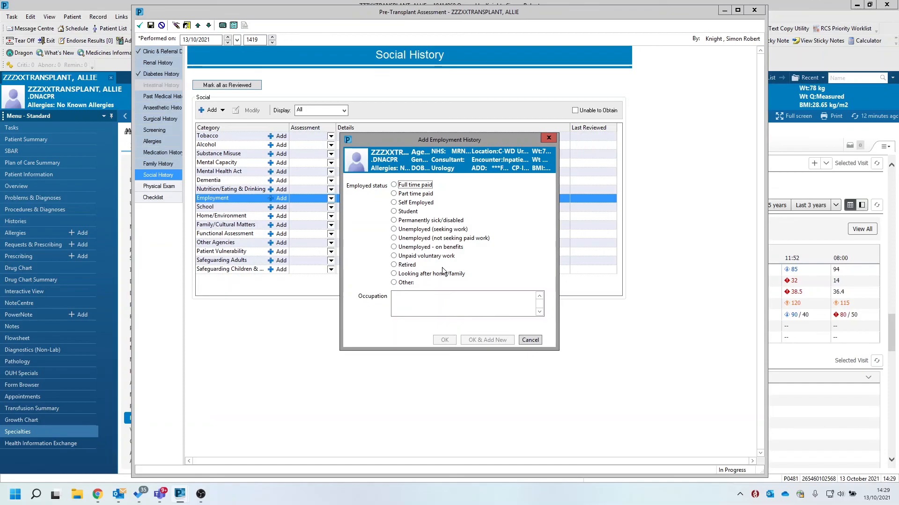
click(530, 340)
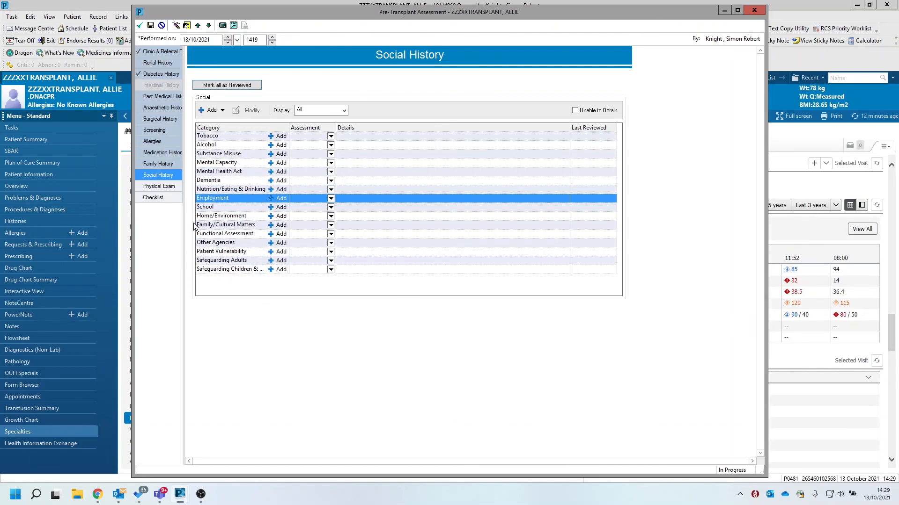
Review the Physical Exam section from the general measurements down to the abdominal findings and other comments
click(155, 187)
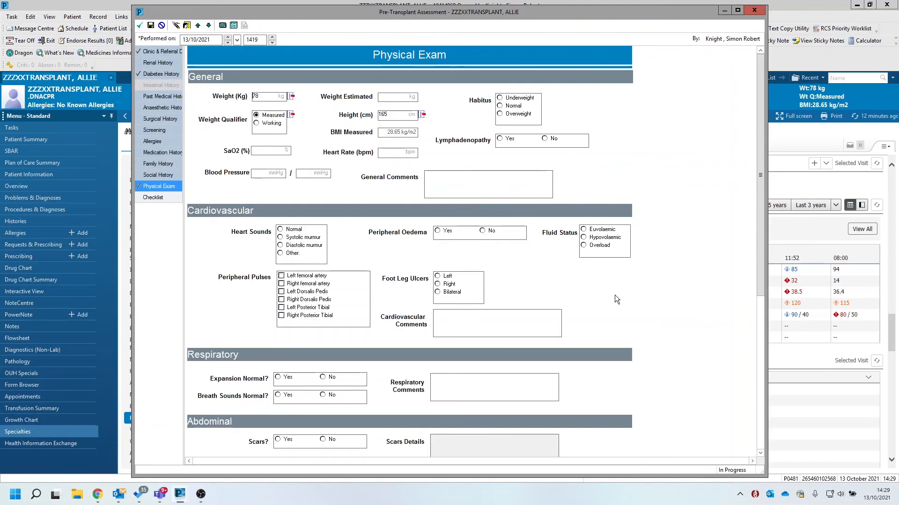
drag(760, 209, 746, 370)
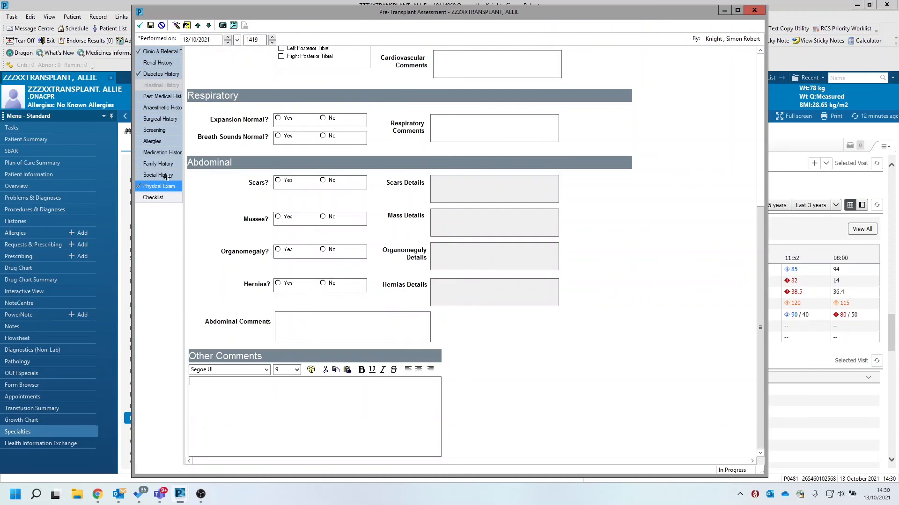
In the Checklist, mark all investigations as Required except Myocardial Perfusion Study, Arterial Duplex, Carotid Doppler and CPEX
click(146, 198)
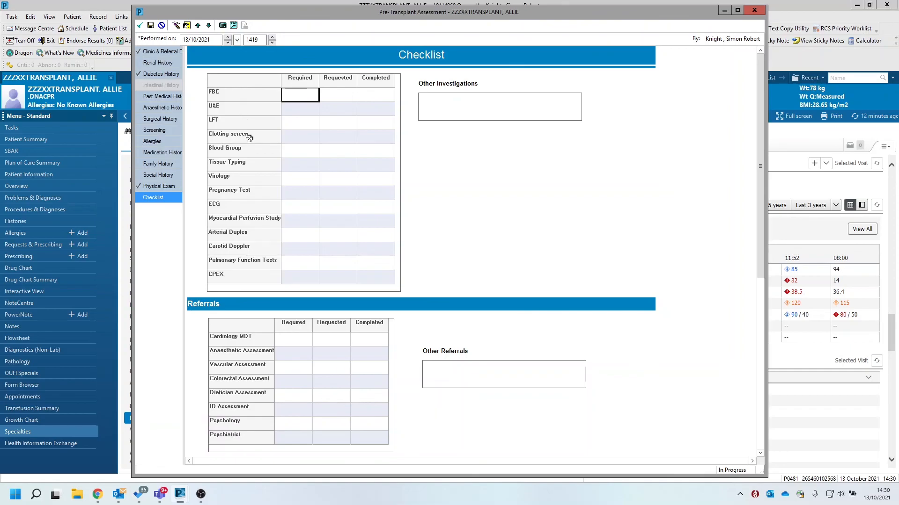
click(300, 78)
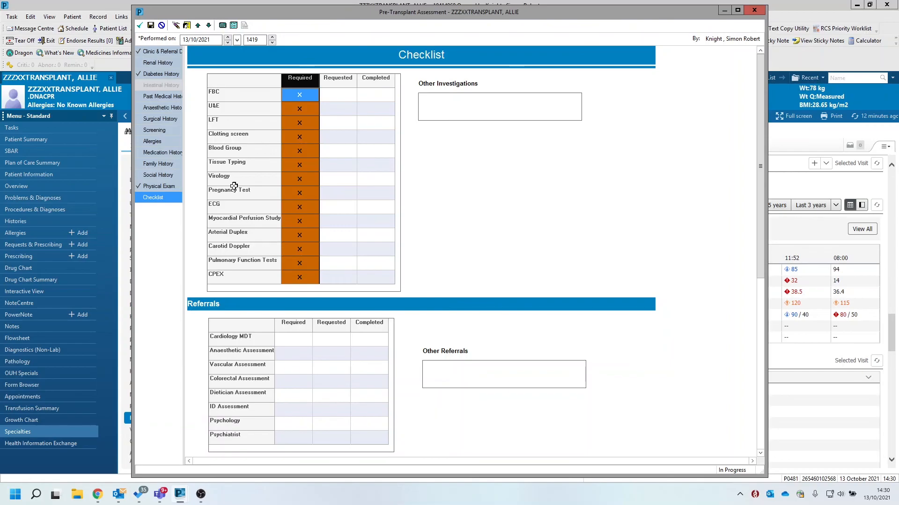
click(299, 246)
click(299, 234)
click(301, 220)
click(303, 273)
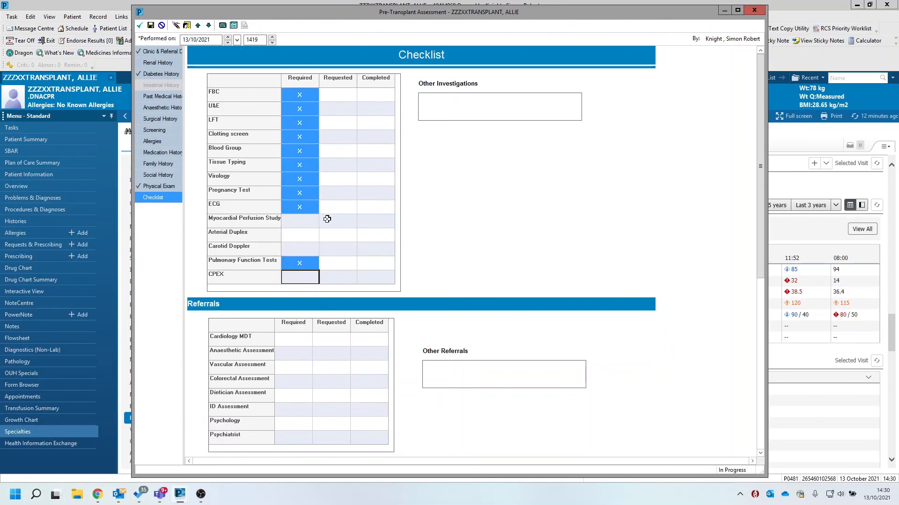
Mark all checklist investigations as Requested except Myocardial Perfusion Study, Arterial Duplex, Carotid Doppler and CPEX
click(344, 79)
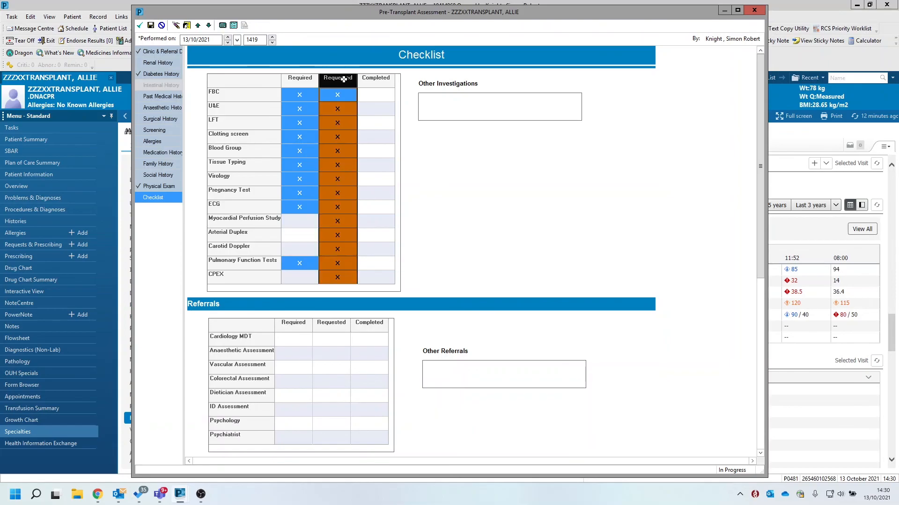
click(338, 220)
click(340, 242)
click(341, 249)
click(340, 277)
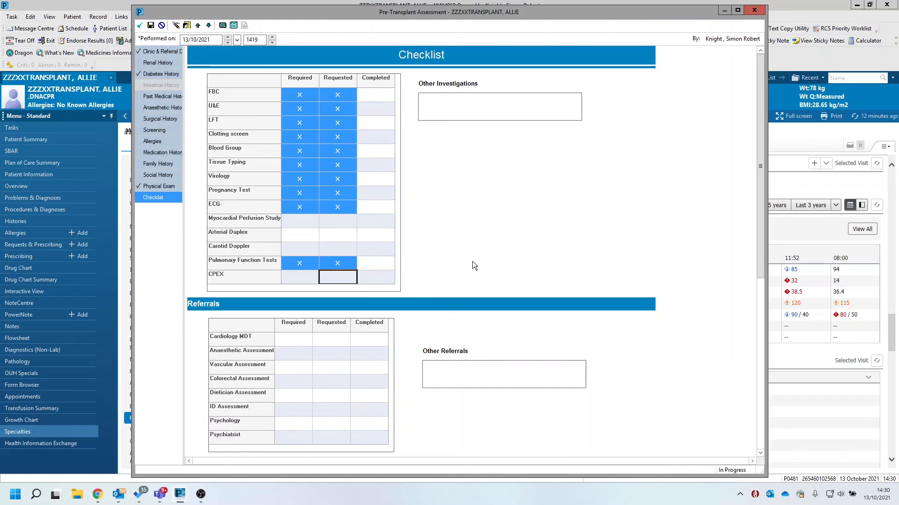
Review the Logistics, Information / Consent and Impression parts of the Checklist and sign the Pre-Transplant Assessment form
drag(760, 266, 753, 458)
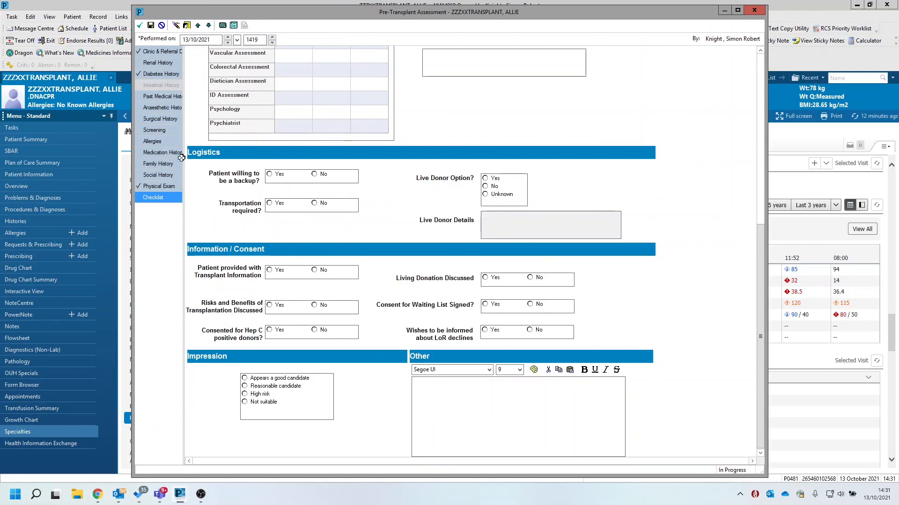
click(141, 27)
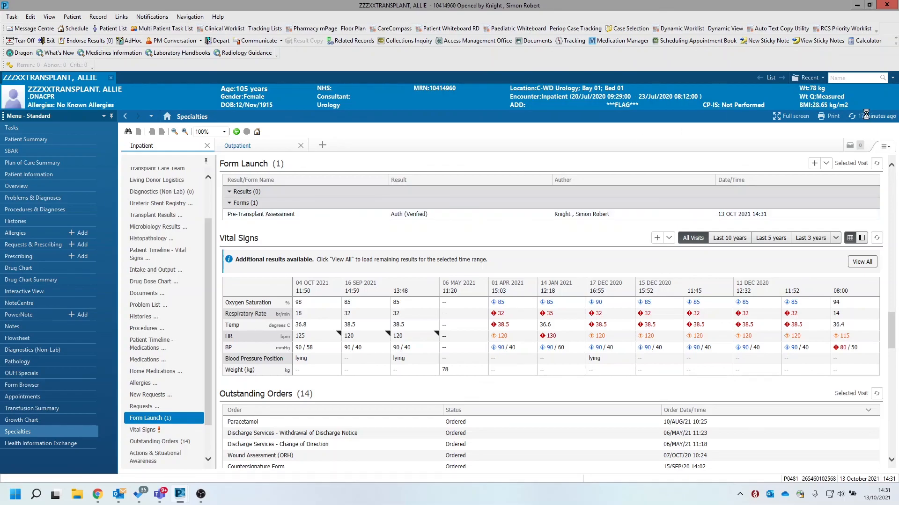
Refresh the patient's Specialties page and go to its Form Launch component
click(866, 114)
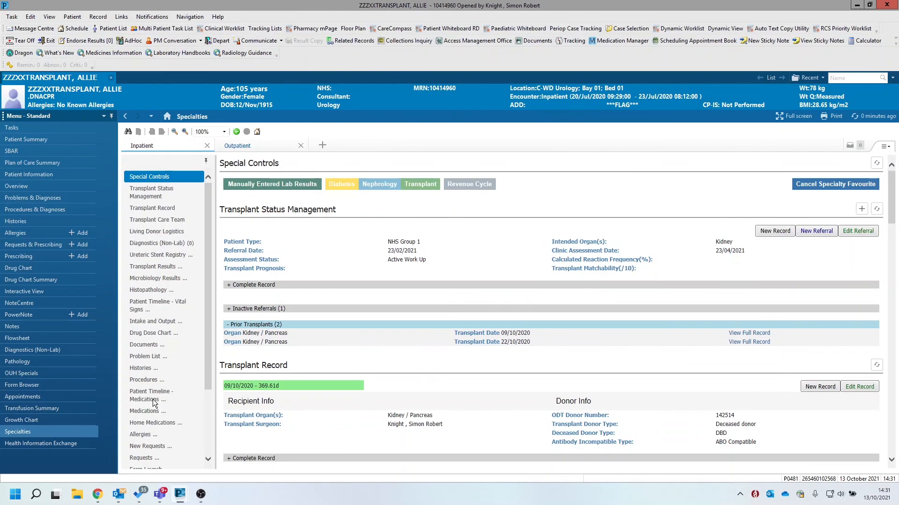
click(209, 461)
click(209, 460)
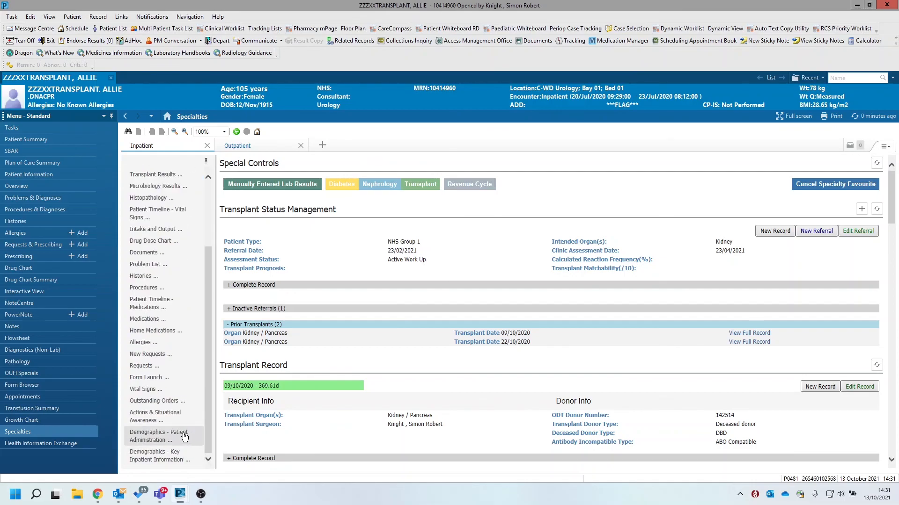
click(156, 382)
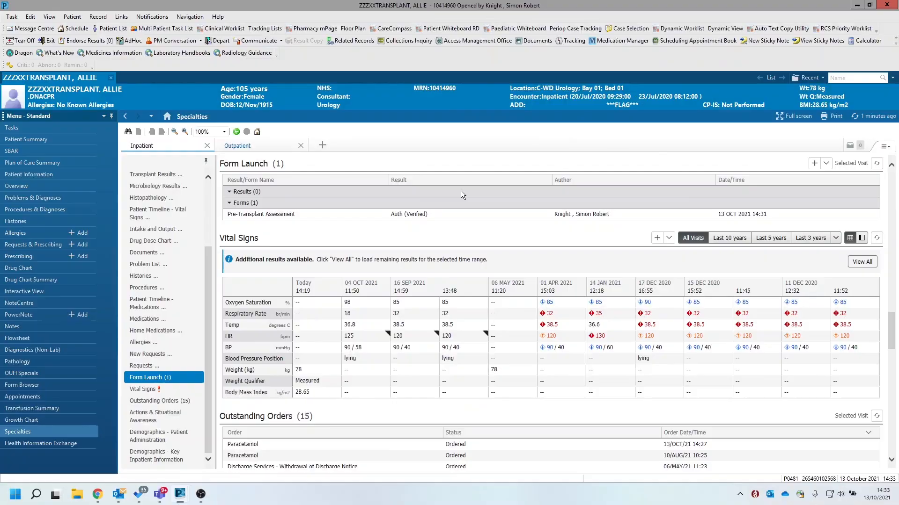
Start another Pre-Transplant Assessment to check which history sections carry over earlier values, and cancel its recording
click(825, 163)
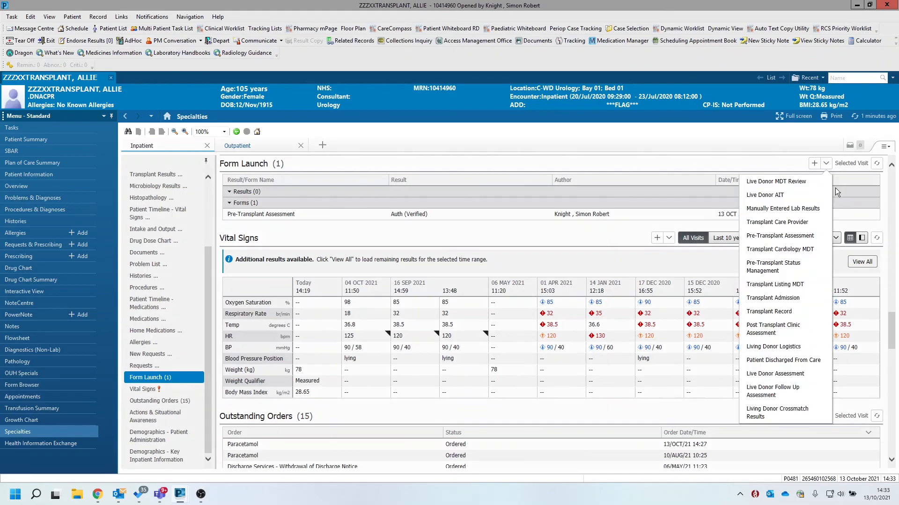
click(778, 236)
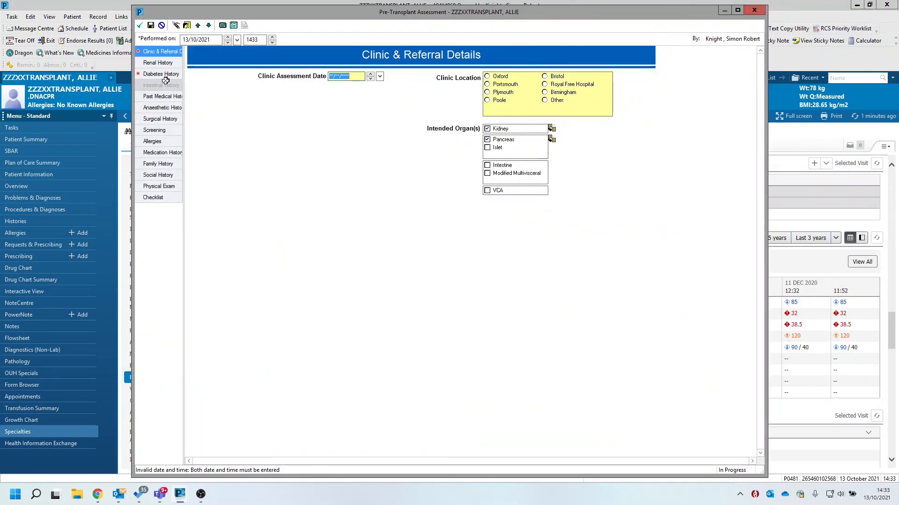
click(164, 64)
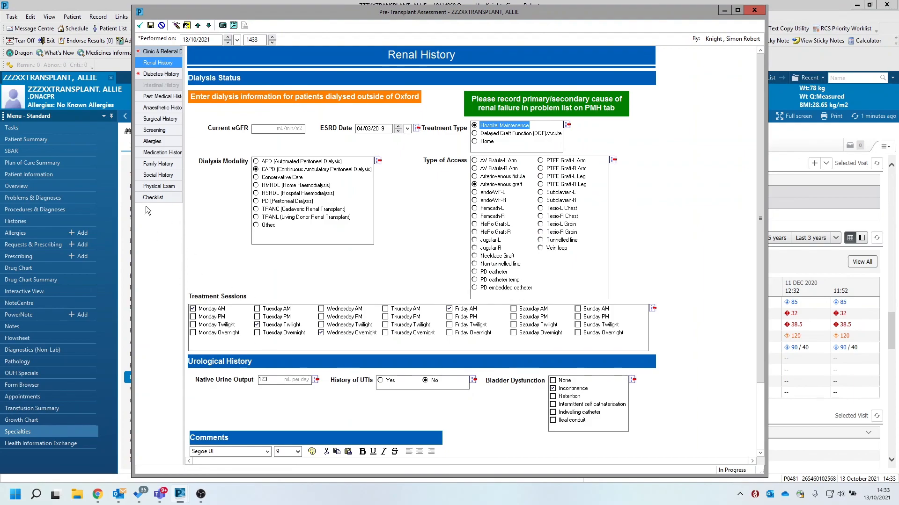
click(148, 130)
click(148, 120)
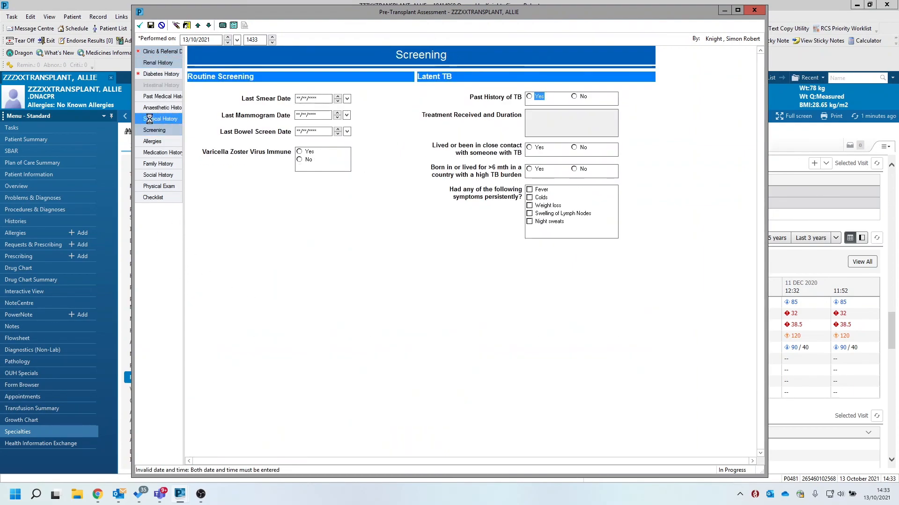
click(155, 107)
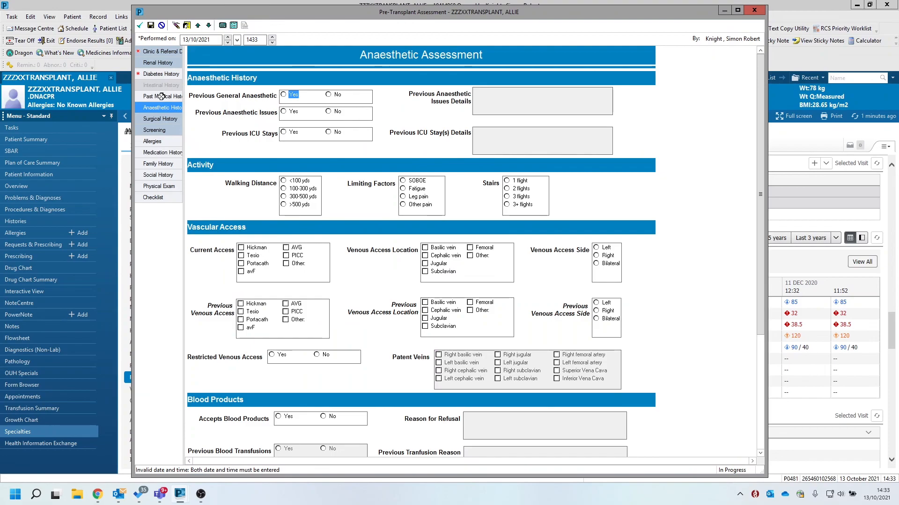
click(161, 96)
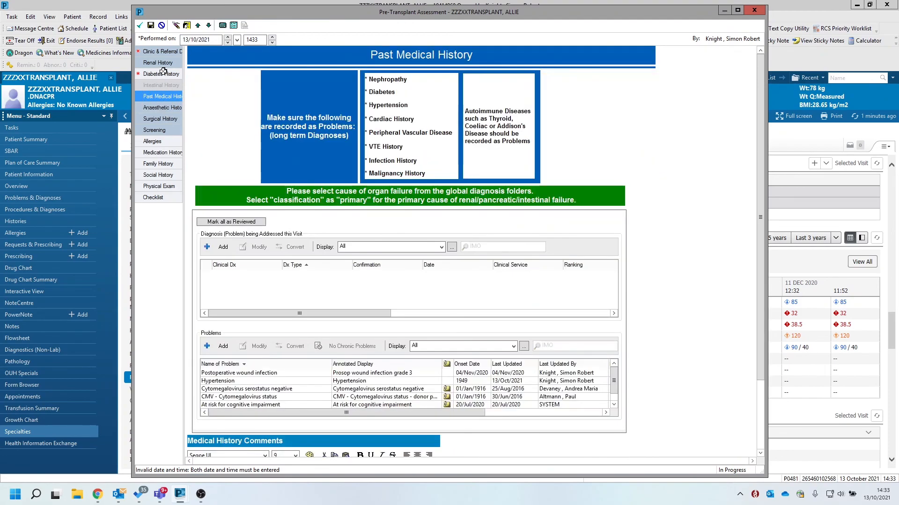
click(161, 73)
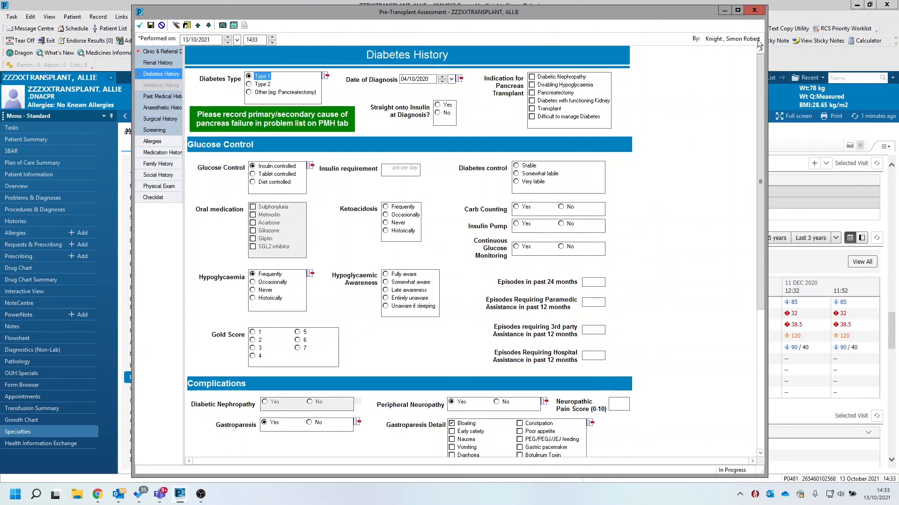
click(751, 12)
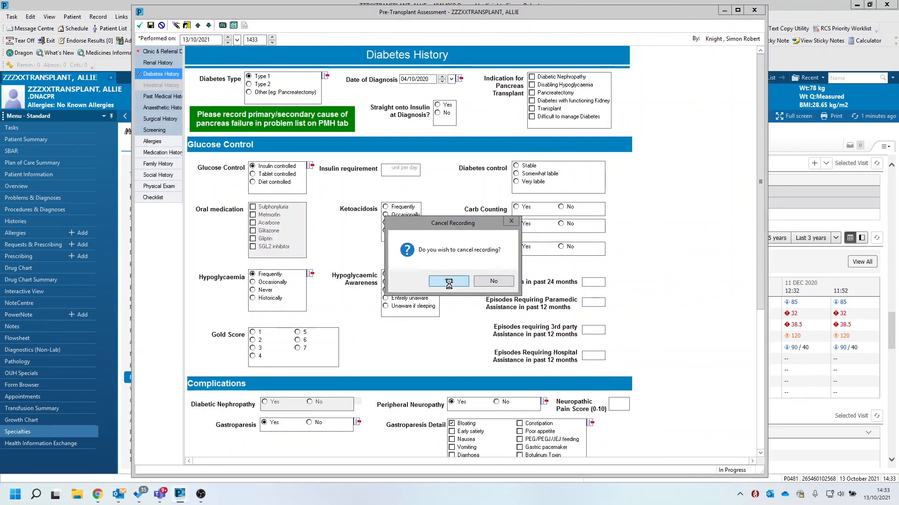
click(449, 282)
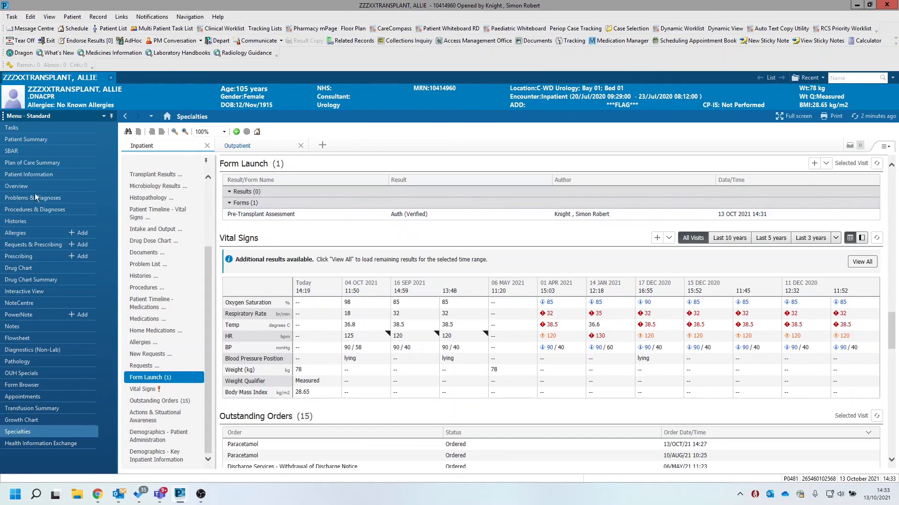
Reopen the signed Pre-Transplant Assessment from Form Launch for modification, look at its Clinic & Referral Details and close it unchanged
click(239, 215)
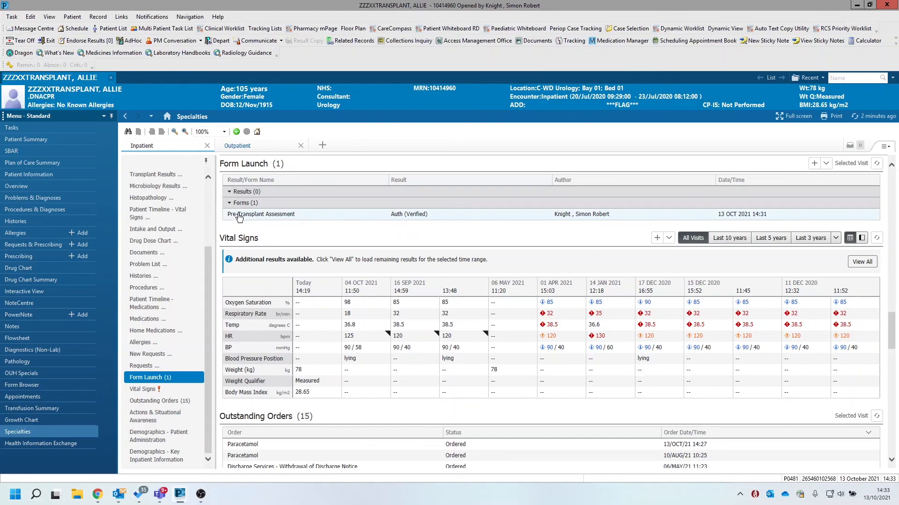
click(724, 164)
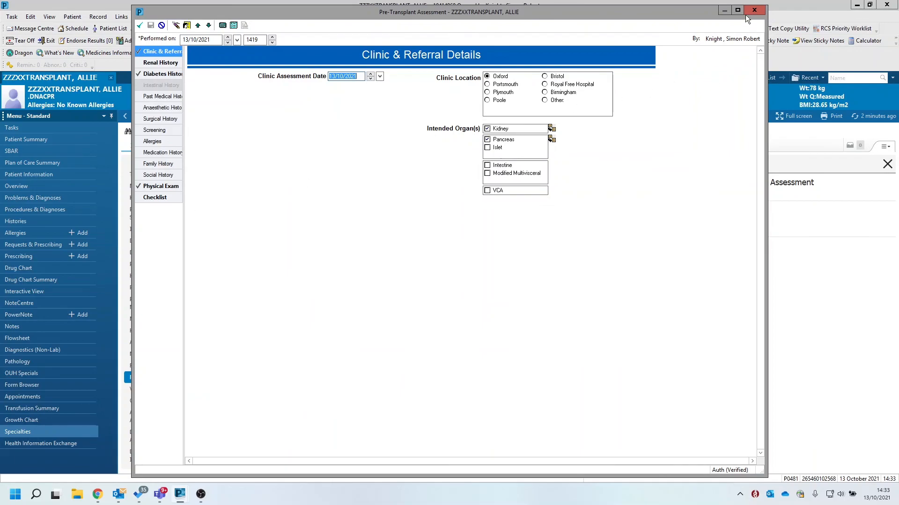
click(747, 13)
click(448, 282)
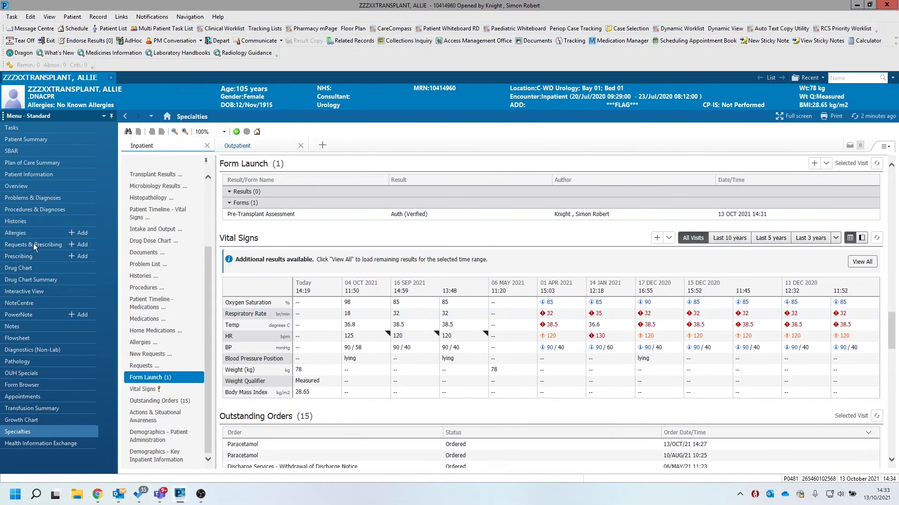
Open the Pre-Transplant Assessment dated 13/Oct/2021 in PowerNote and read through its documented sections, from referral details to medication history
click(19, 314)
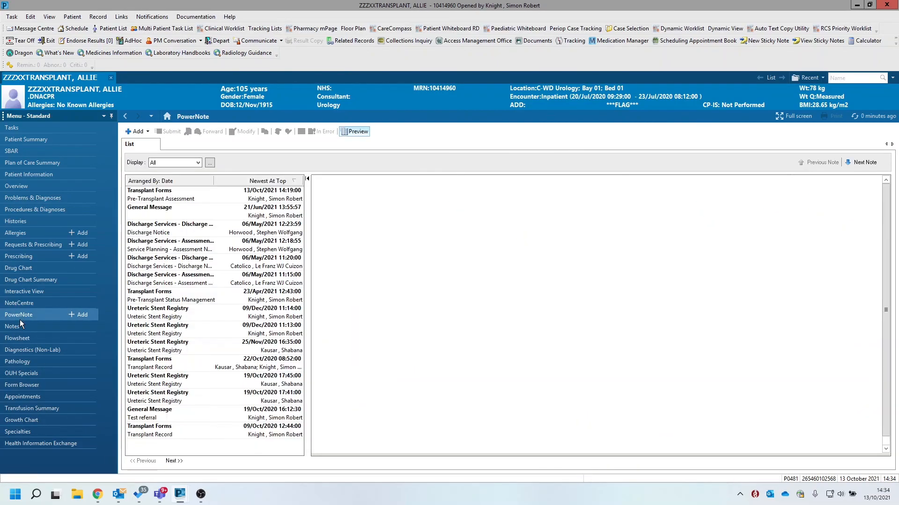
click(151, 193)
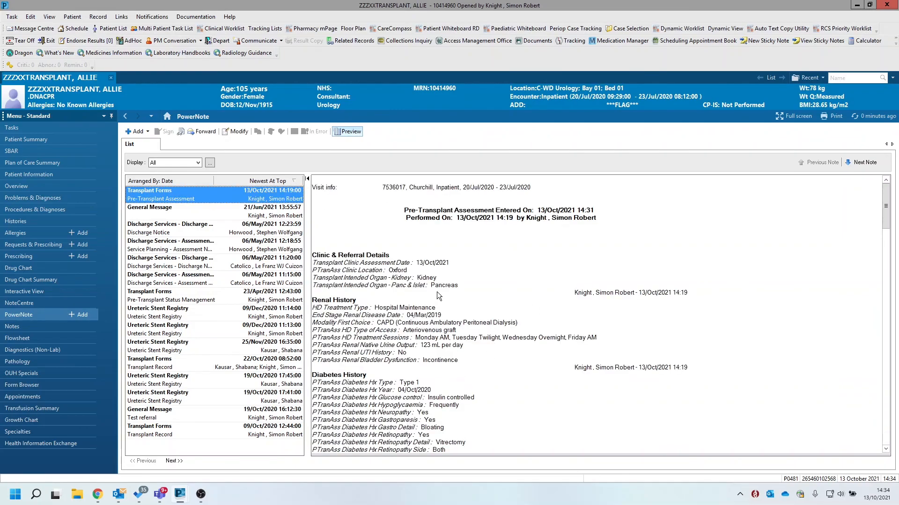
scroll(414, 398, down, 2)
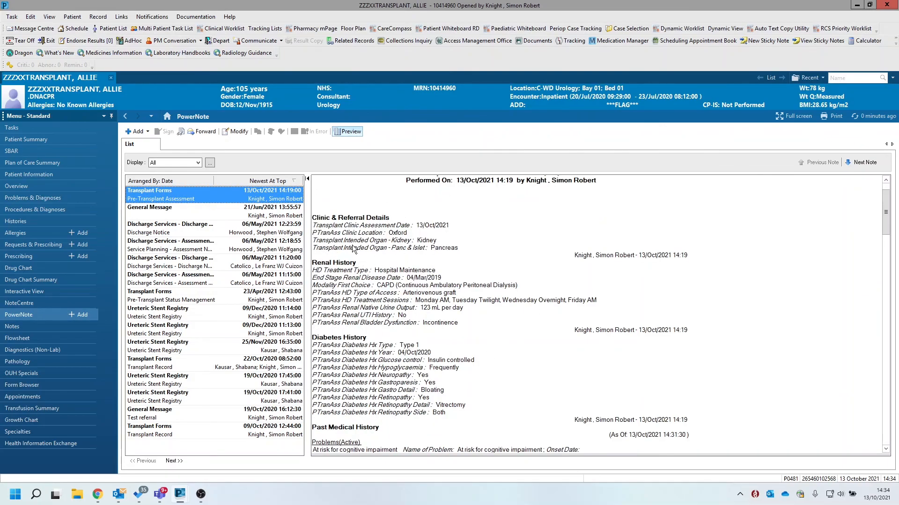
scroll(442, 365, down, 5)
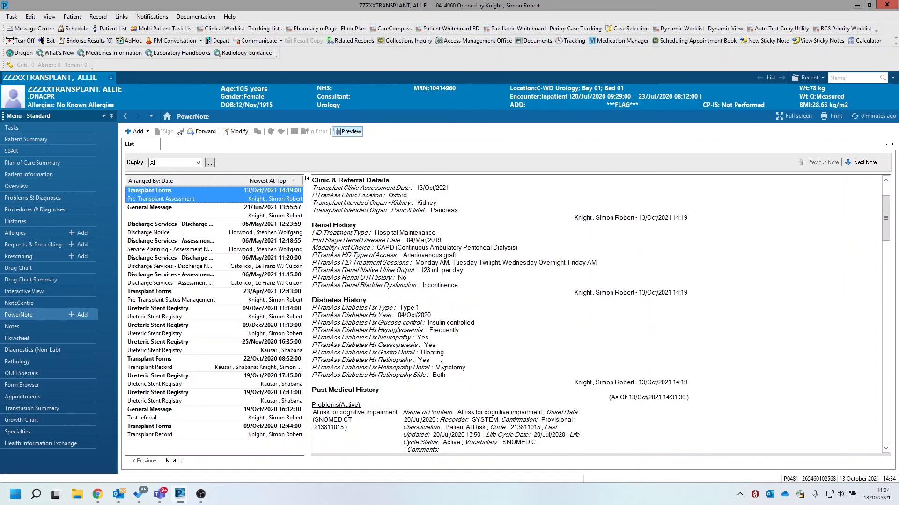
scroll(441, 364, down, 12)
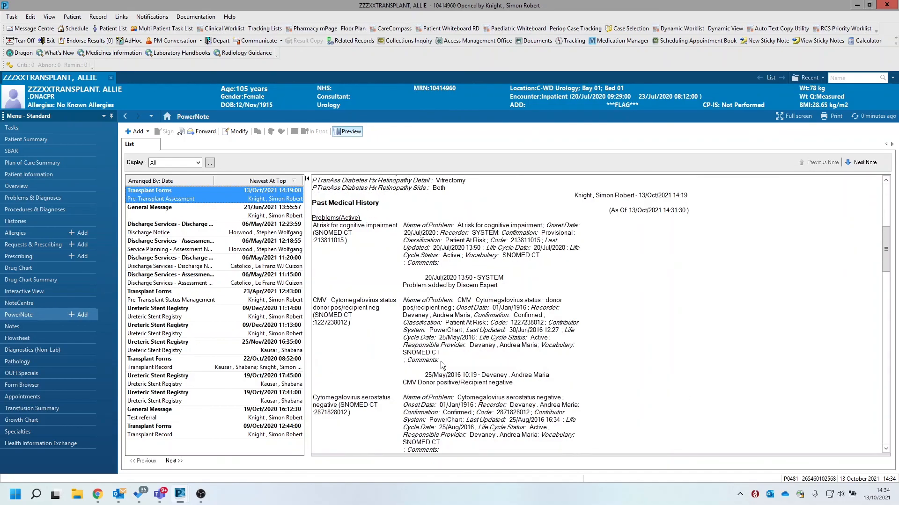
scroll(440, 365, down, 15)
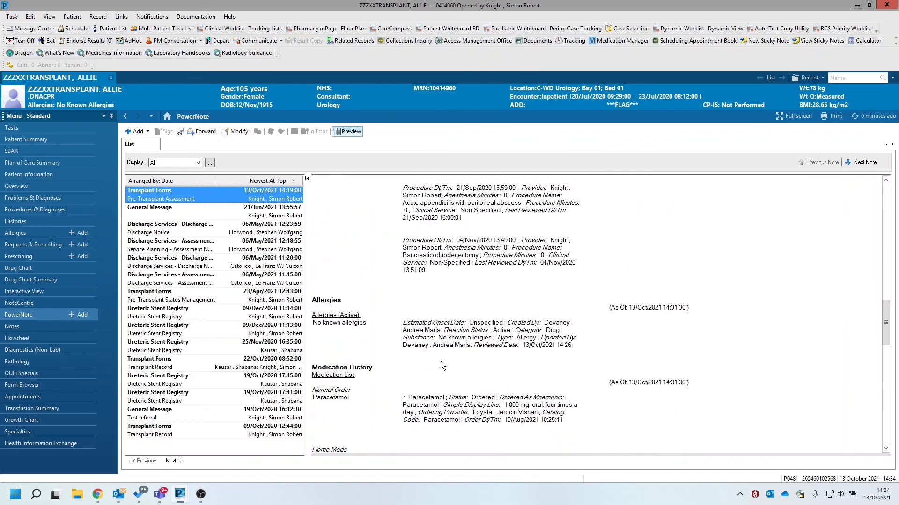